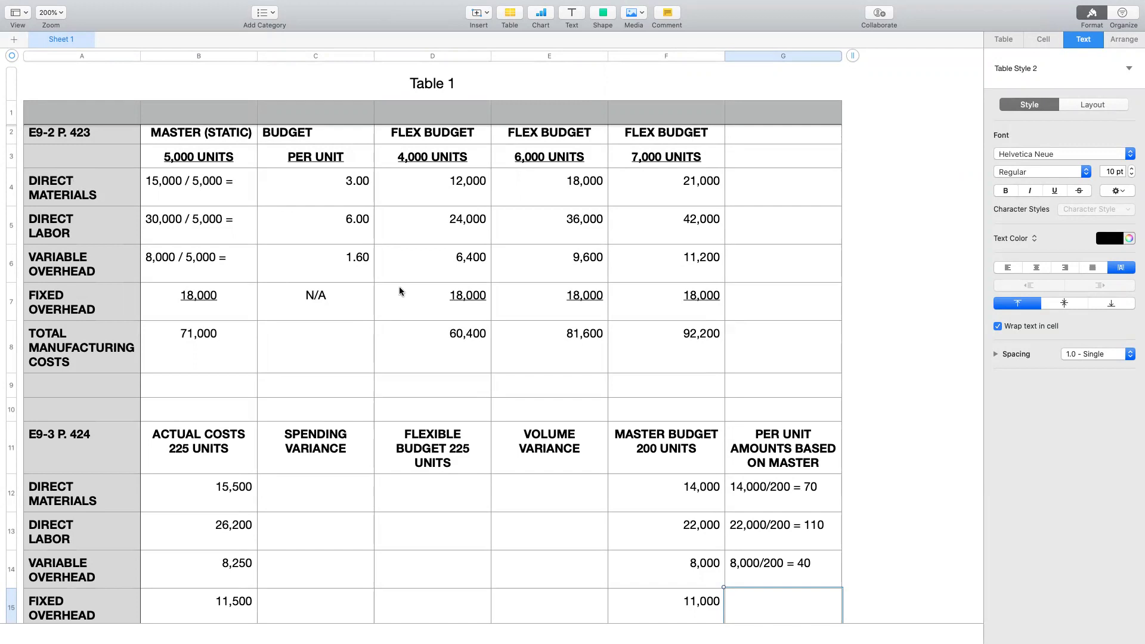
# Examine the E9-2 master budget, its fixed overhead row and per-unit costs, and the 4,000-unit flexible budget amounts.
pyautogui.moveTo(187, 133); pyautogui.dragTo(192, 357)
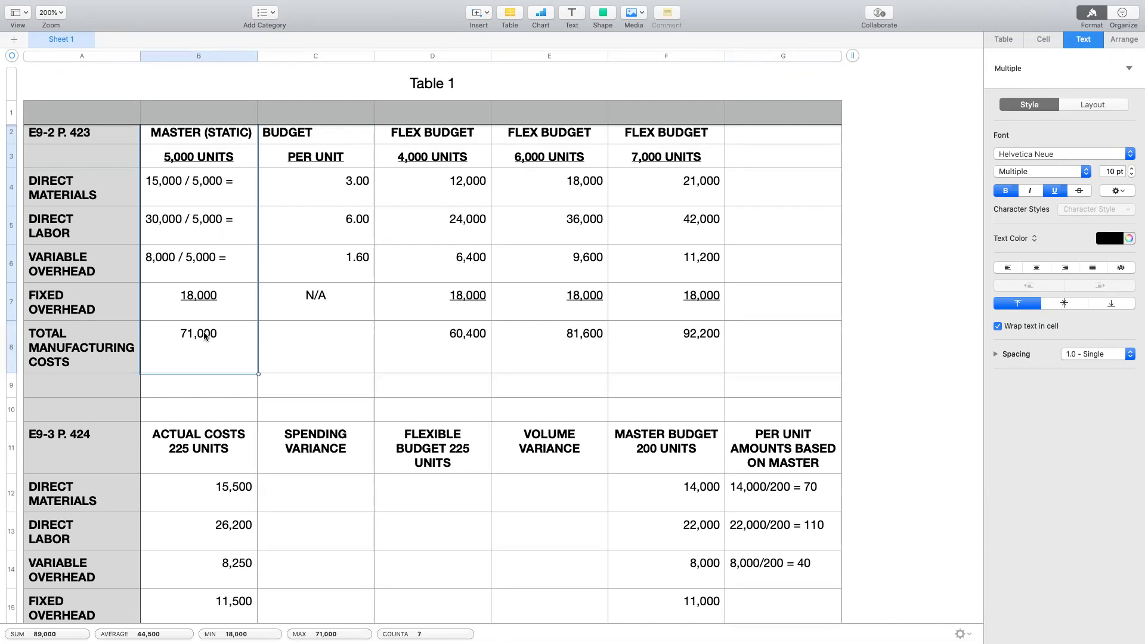
pyautogui.click(177, 304)
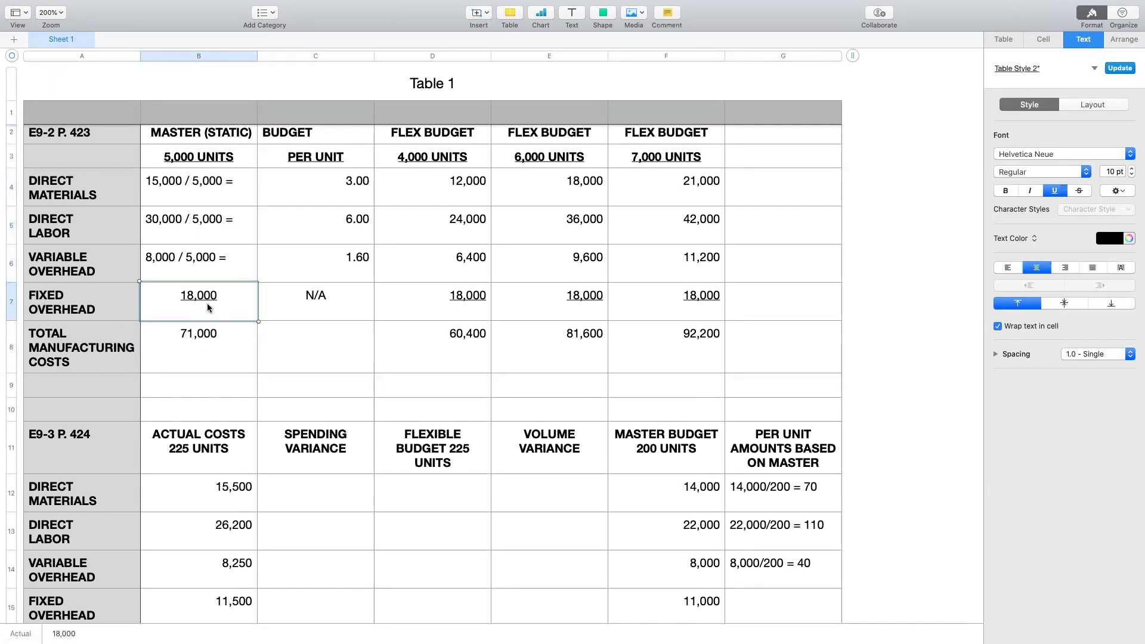
pyautogui.moveTo(207, 307); pyautogui.dragTo(634, 307)
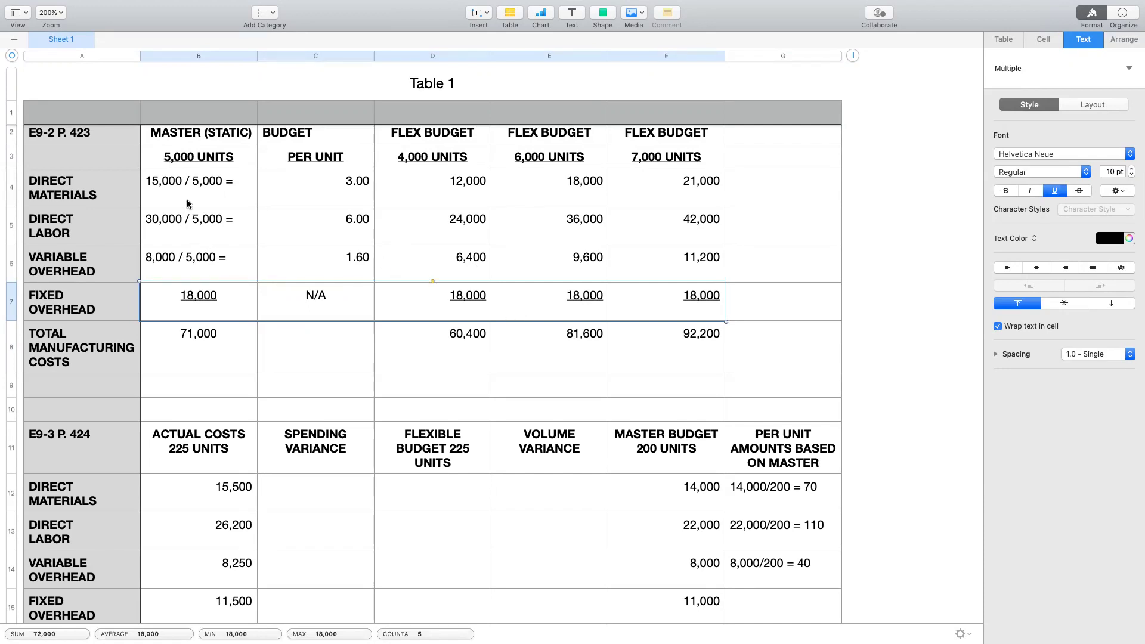
pyautogui.click(324, 175)
pyautogui.click(324, 218)
pyautogui.click(324, 258)
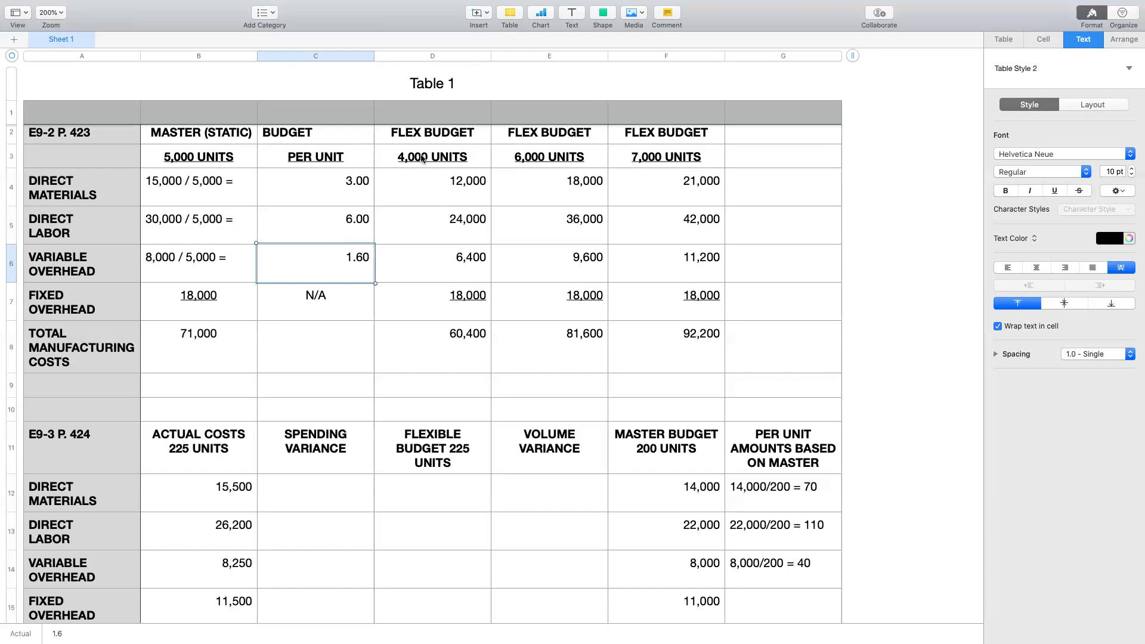
pyautogui.click(429, 228)
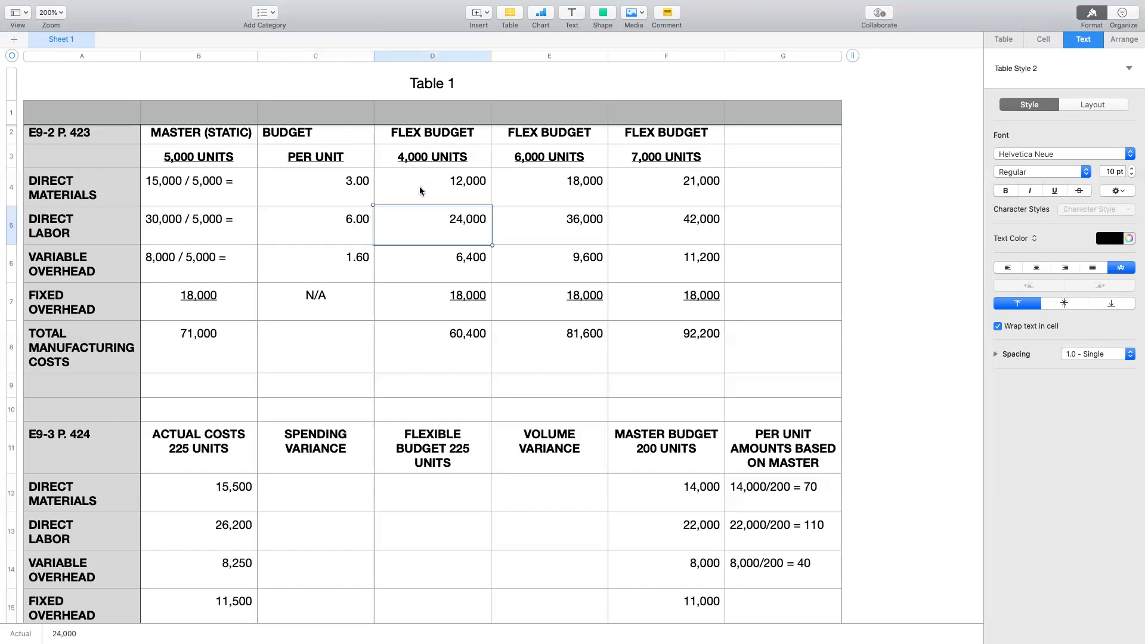
pyautogui.click(352, 259)
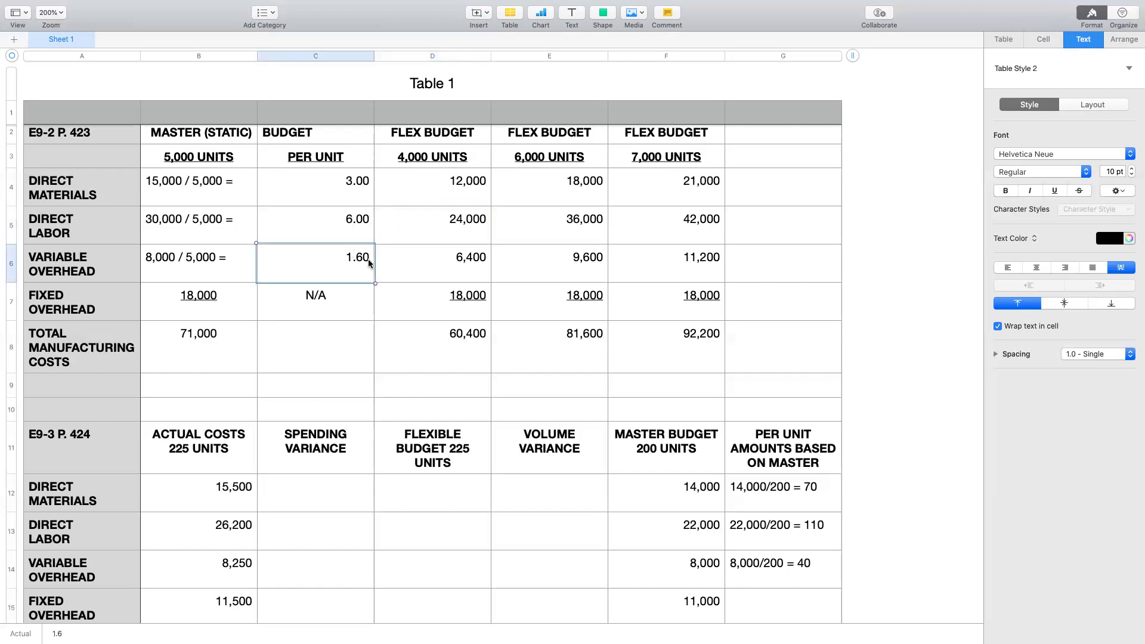
pyautogui.click(443, 266)
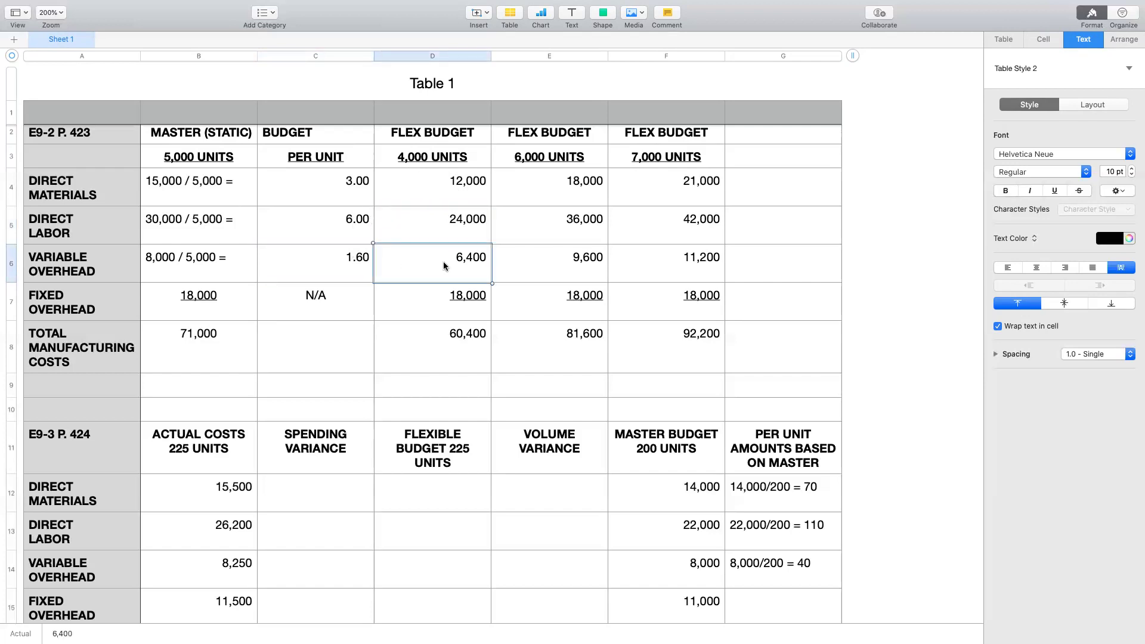
pyautogui.click(440, 296)
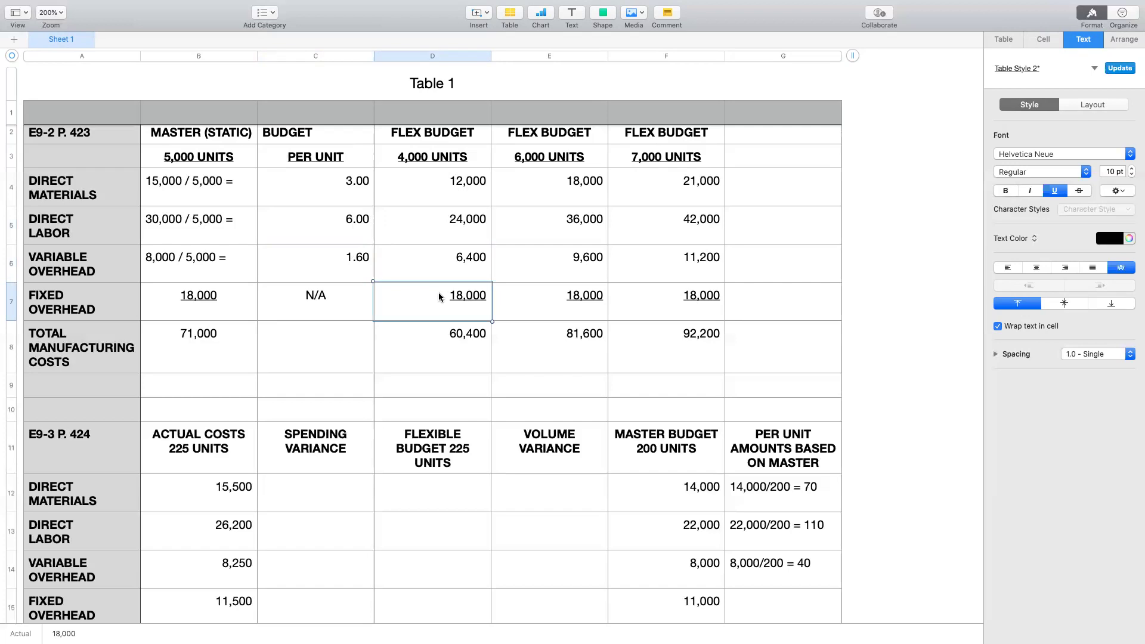
pyautogui.click(440, 345)
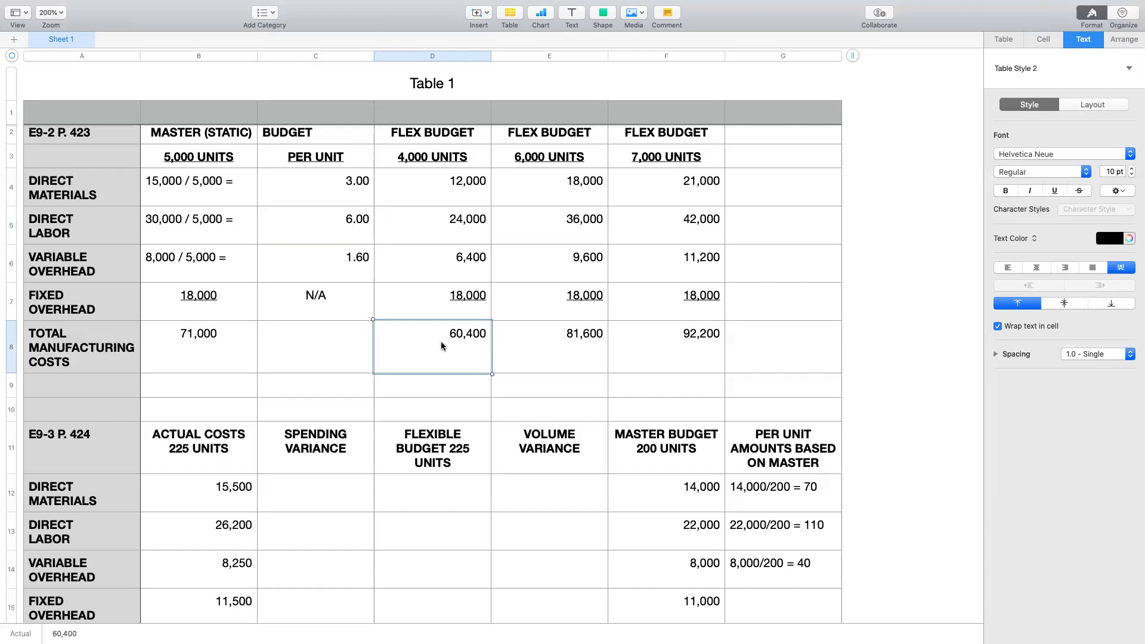
# Review the E9-2 flexible budgets for 6,000 and 7,000 units against the variable per-unit costs.
pyautogui.click(543, 158)
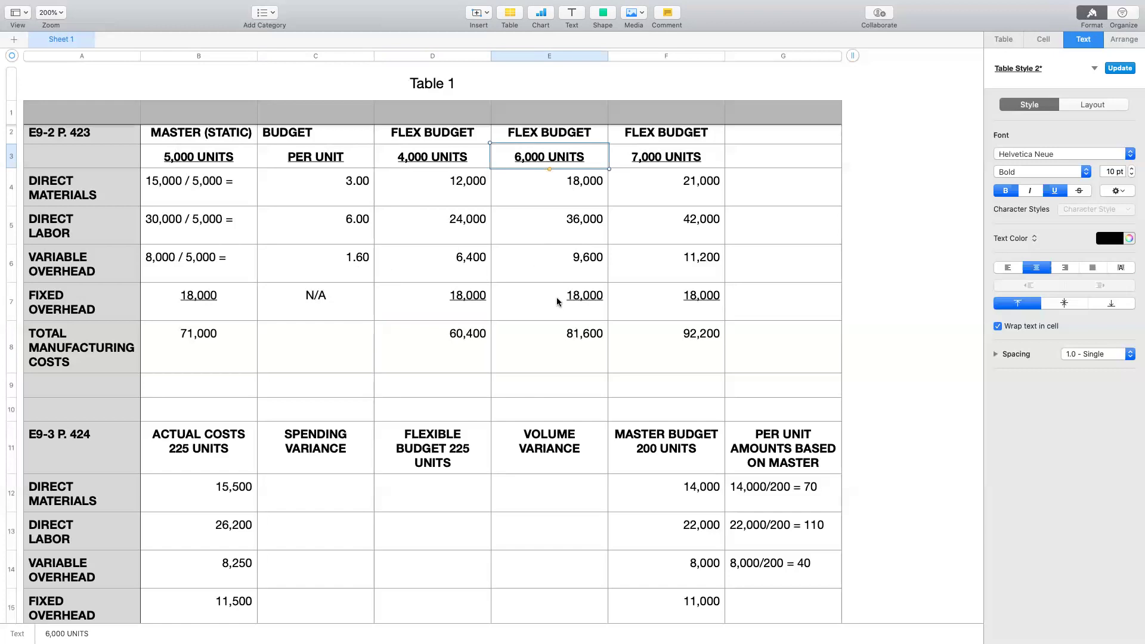
pyautogui.scroll(-1, 563, 348)
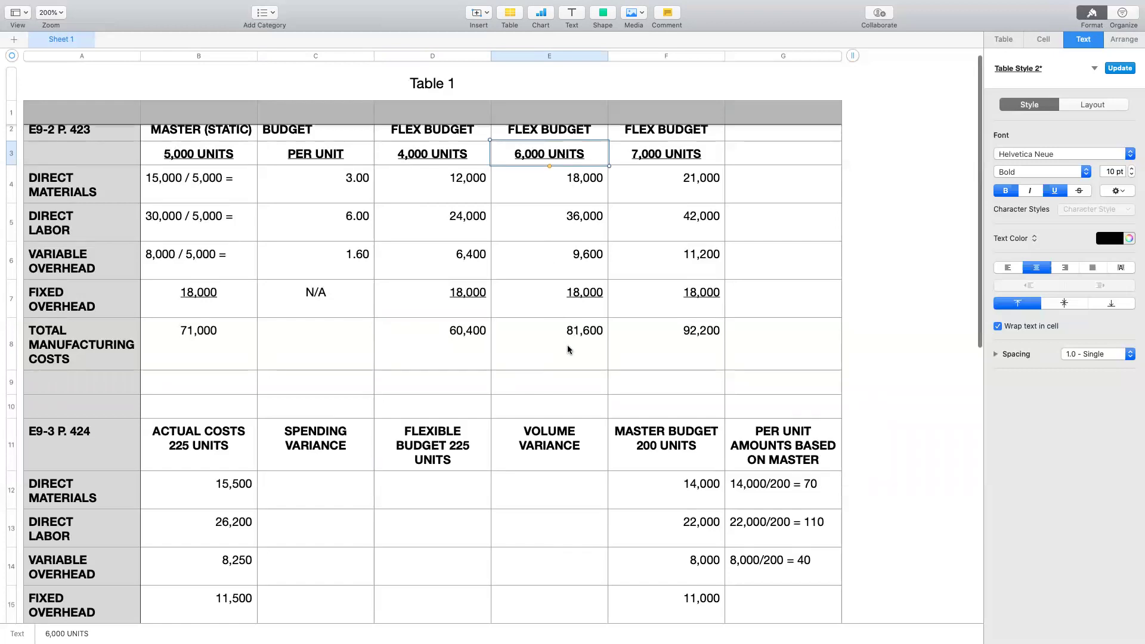
pyautogui.scroll(2, 568, 349)
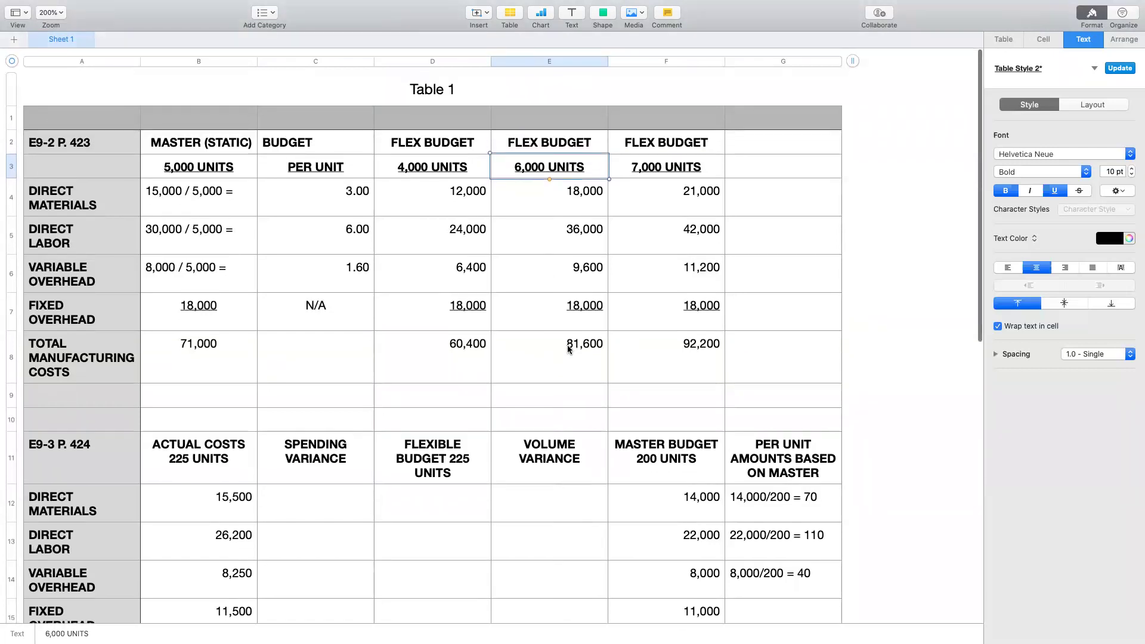
pyautogui.click(655, 166)
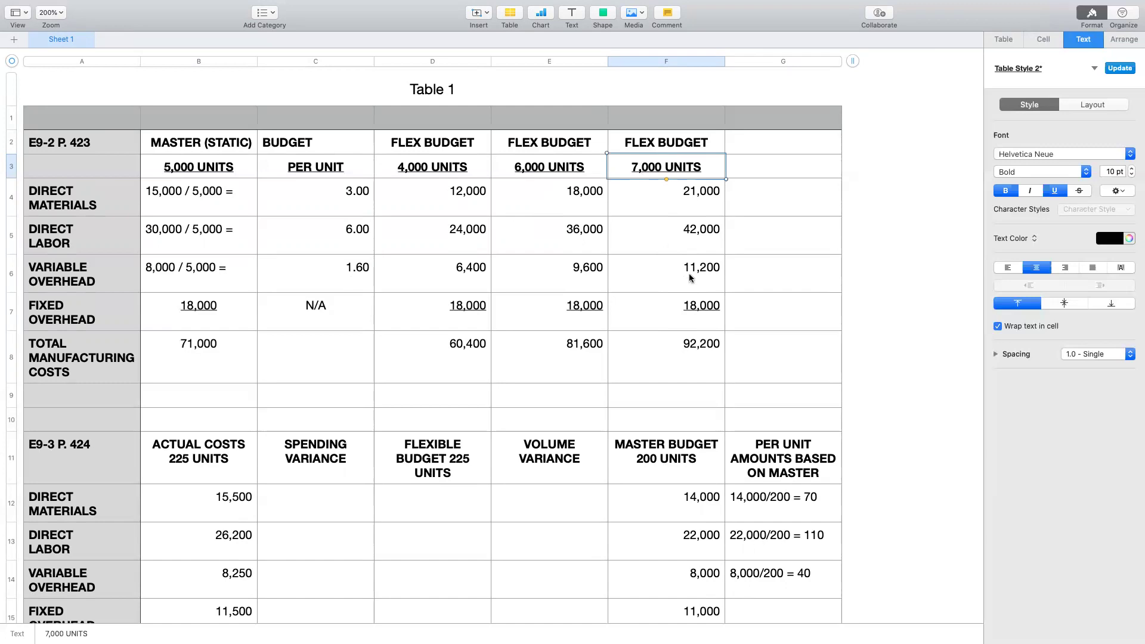
pyautogui.click(335, 198)
pyautogui.click(334, 228)
pyautogui.click(329, 267)
pyautogui.click(327, 198)
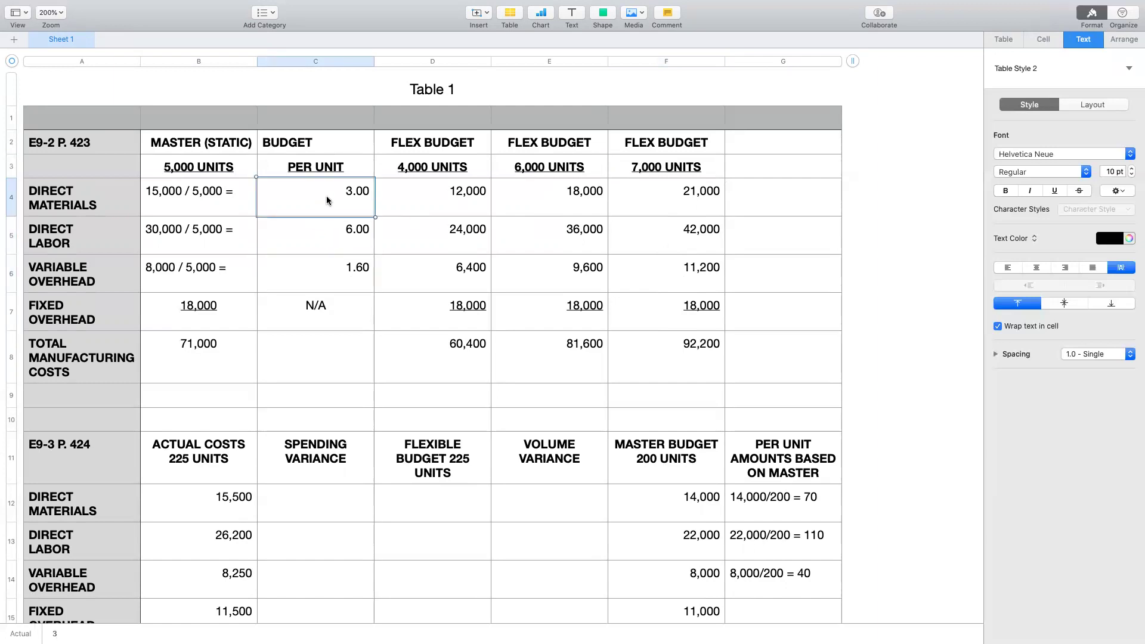
pyautogui.click(459, 169)
pyautogui.click(516, 168)
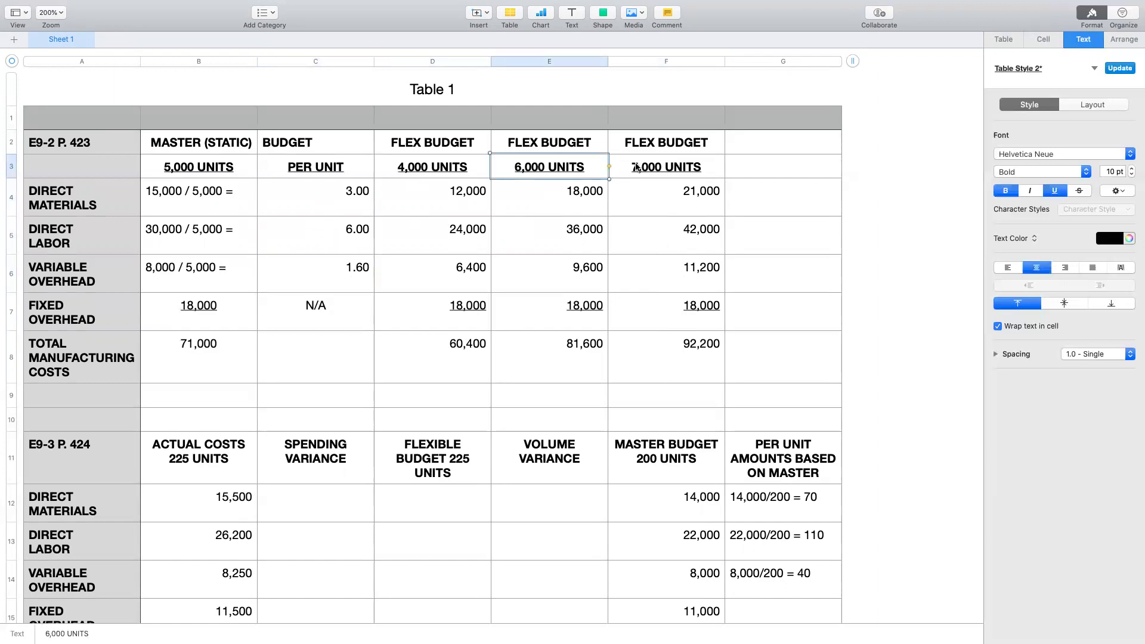
pyautogui.click(653, 169)
pyautogui.click(558, 169)
pyautogui.click(435, 173)
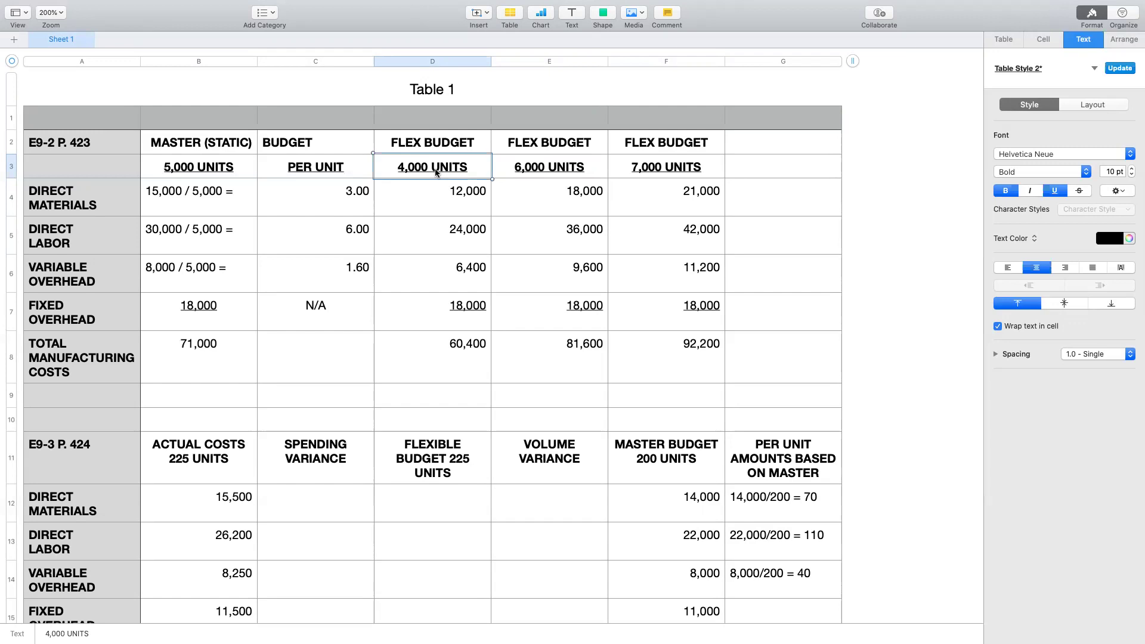
# Examine the E9-3 actual costs, master budget and per-unit amounts, and compare the layout with the E9-2 flexible budgets.
pyautogui.scroll(-3, 434, 170)
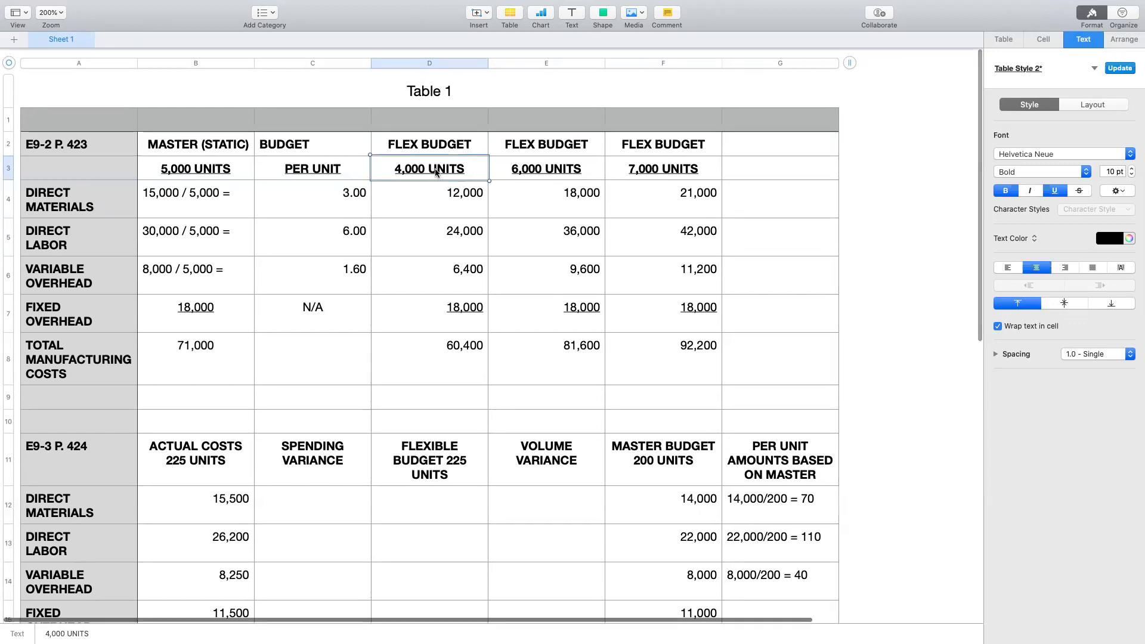
pyautogui.scroll(-10, 361, 213)
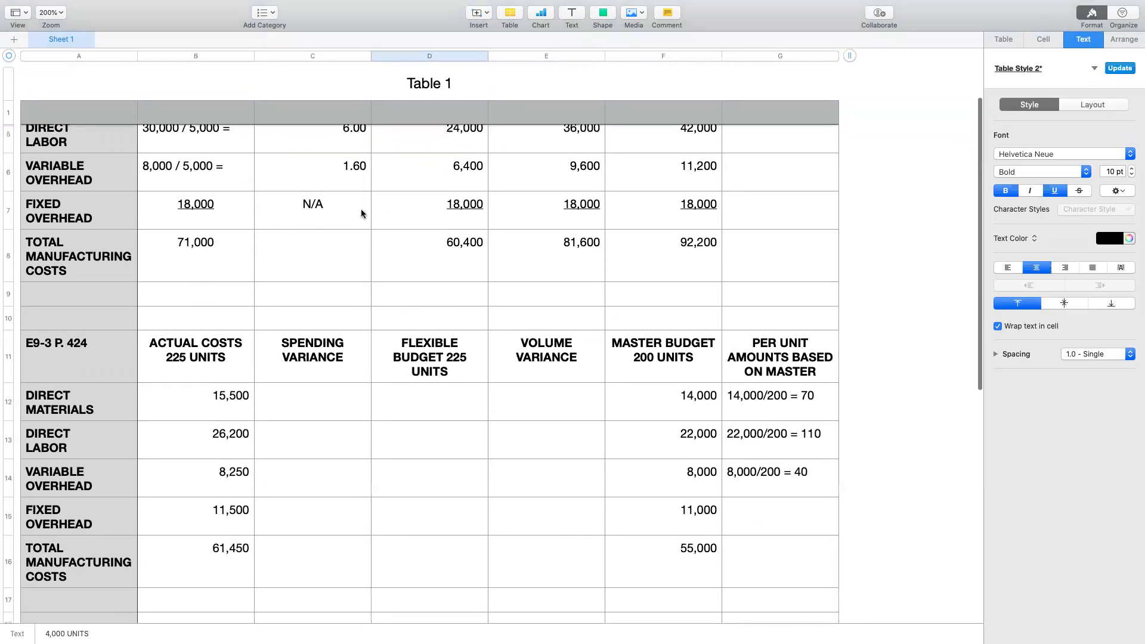
pyautogui.scroll(-2, 361, 213)
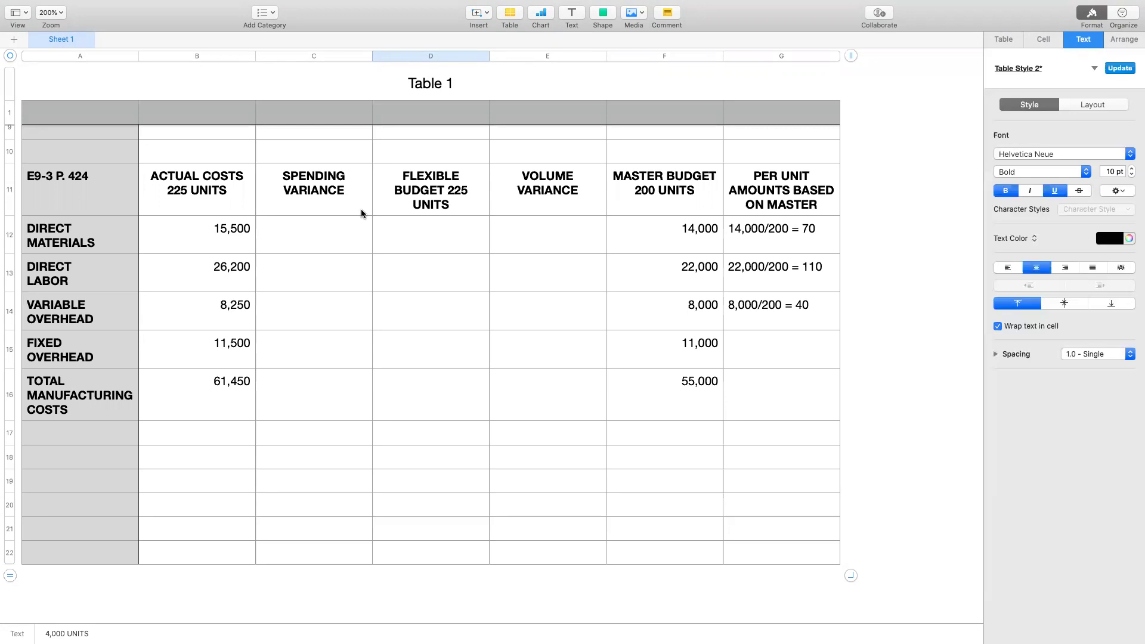
pyautogui.moveTo(208, 226); pyautogui.dragTo(208, 346)
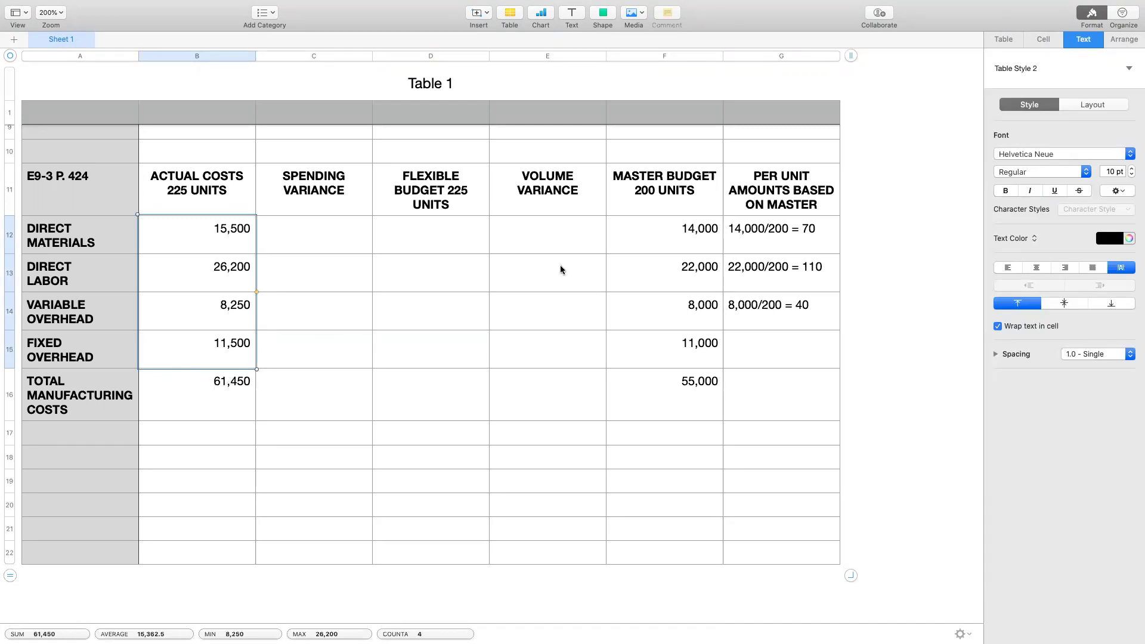
pyautogui.moveTo(663, 232); pyautogui.dragTo(666, 341)
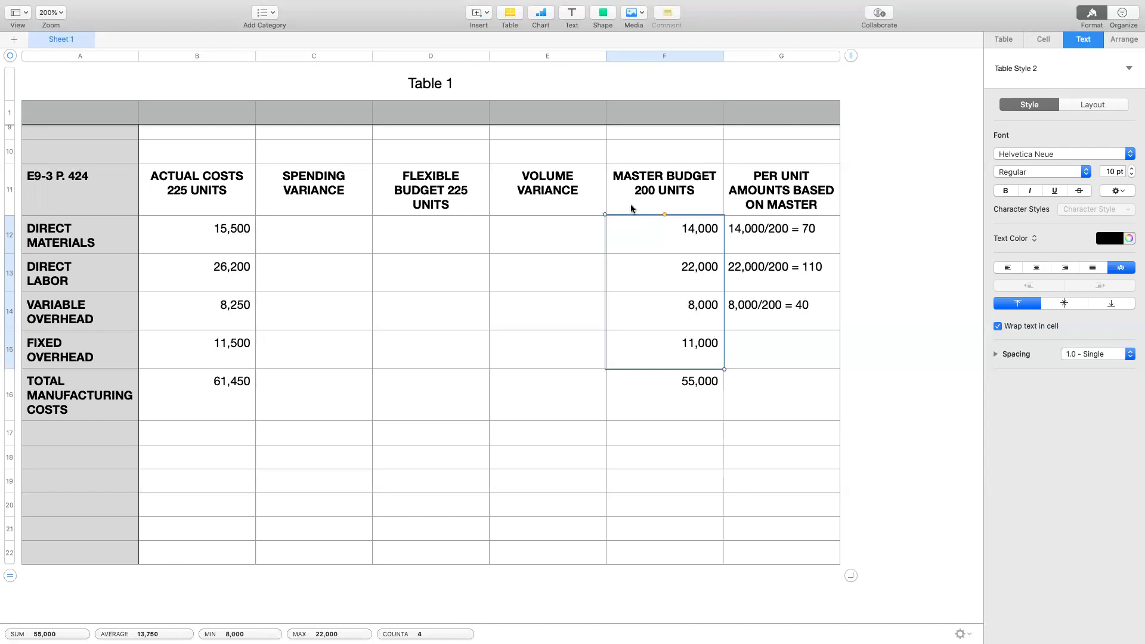
pyautogui.scroll(5, 412, 222)
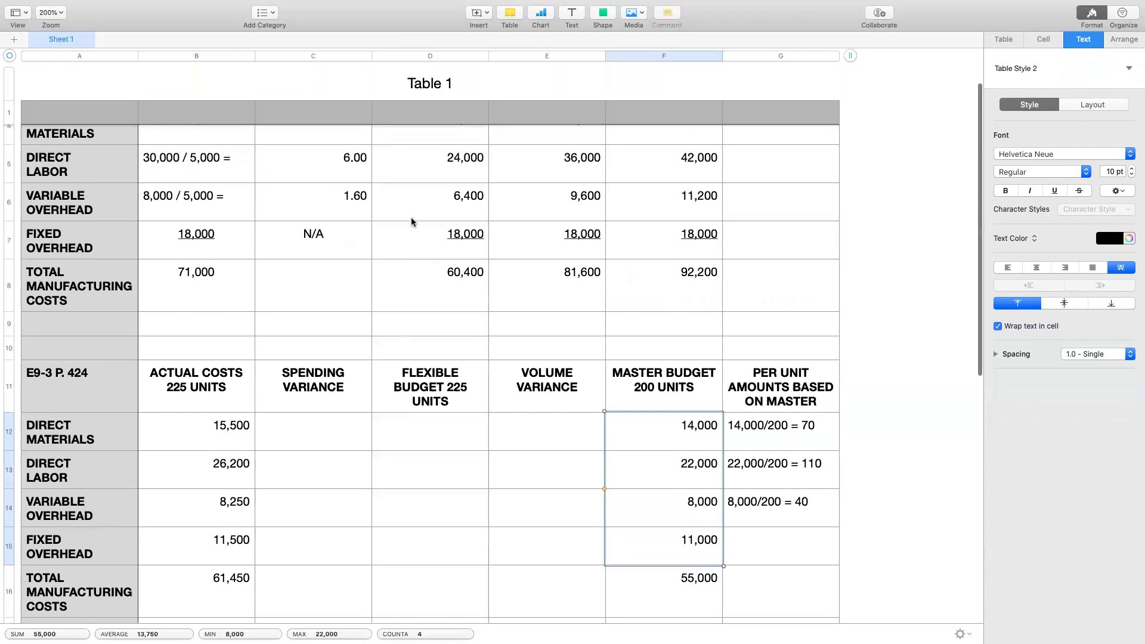
pyautogui.scroll(2, 410, 217)
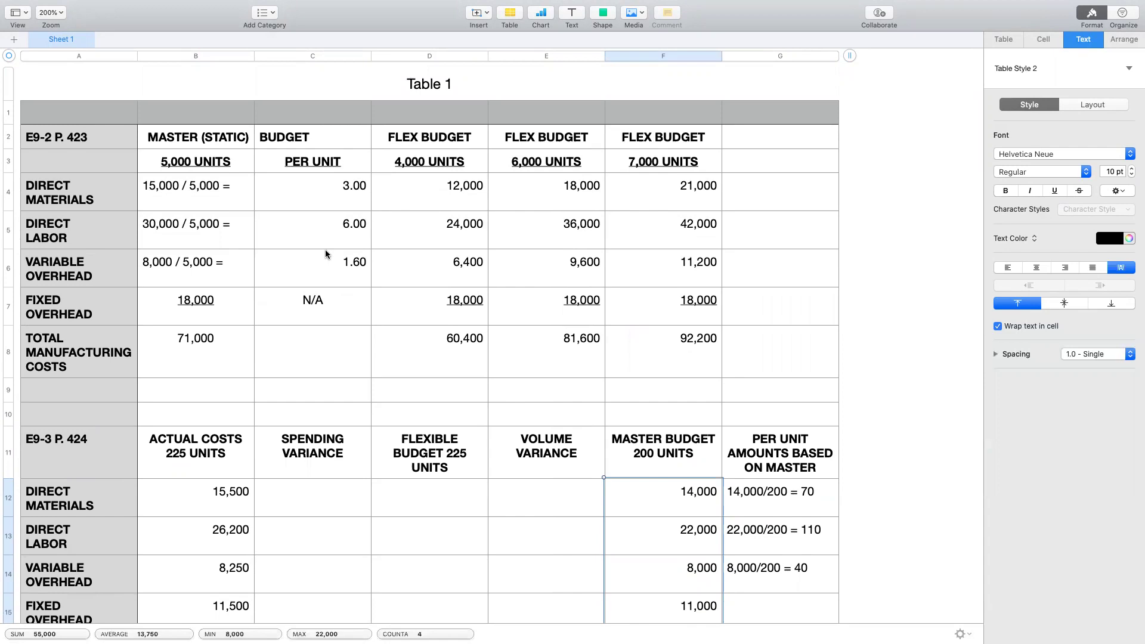
pyautogui.scroll(-5, 324, 249)
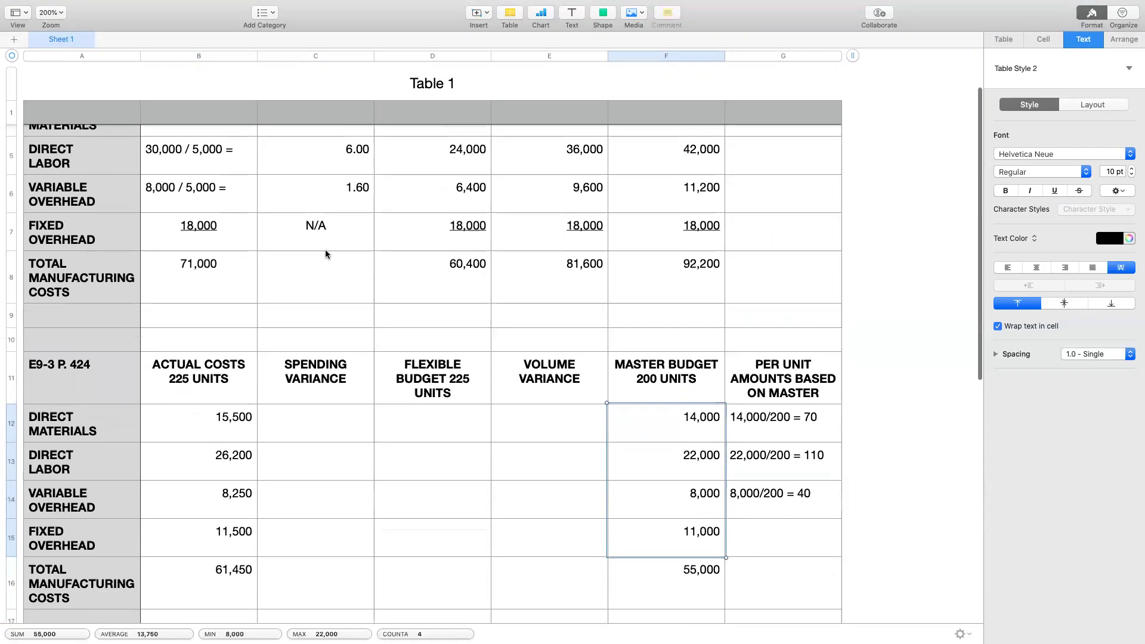
pyautogui.scroll(-3, 325, 254)
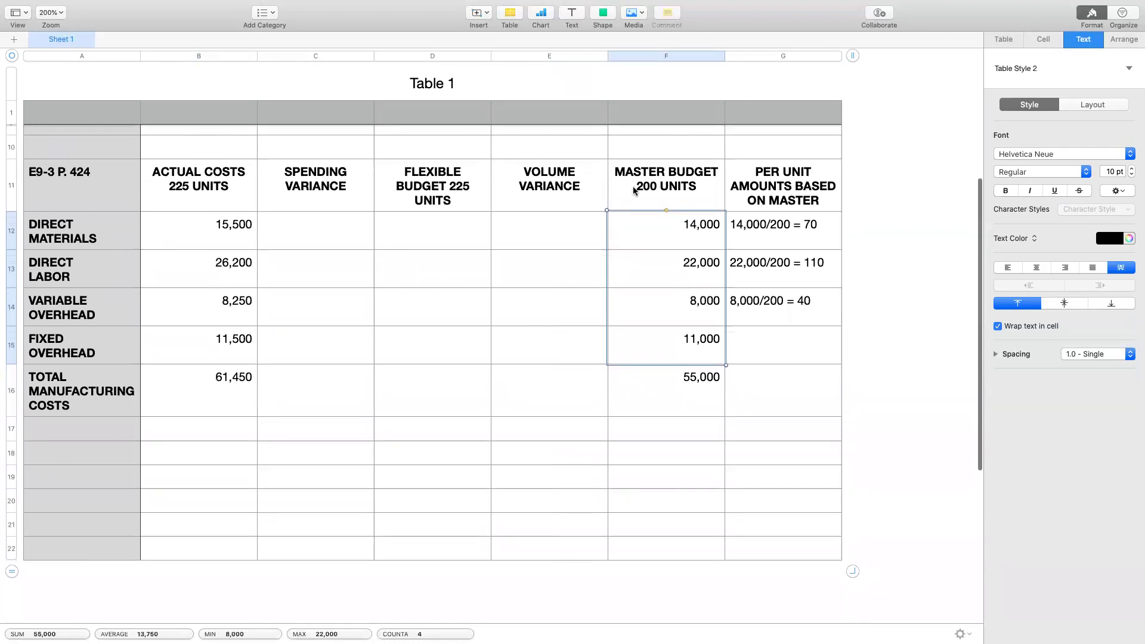
pyautogui.hscroll(1, 634, 189)
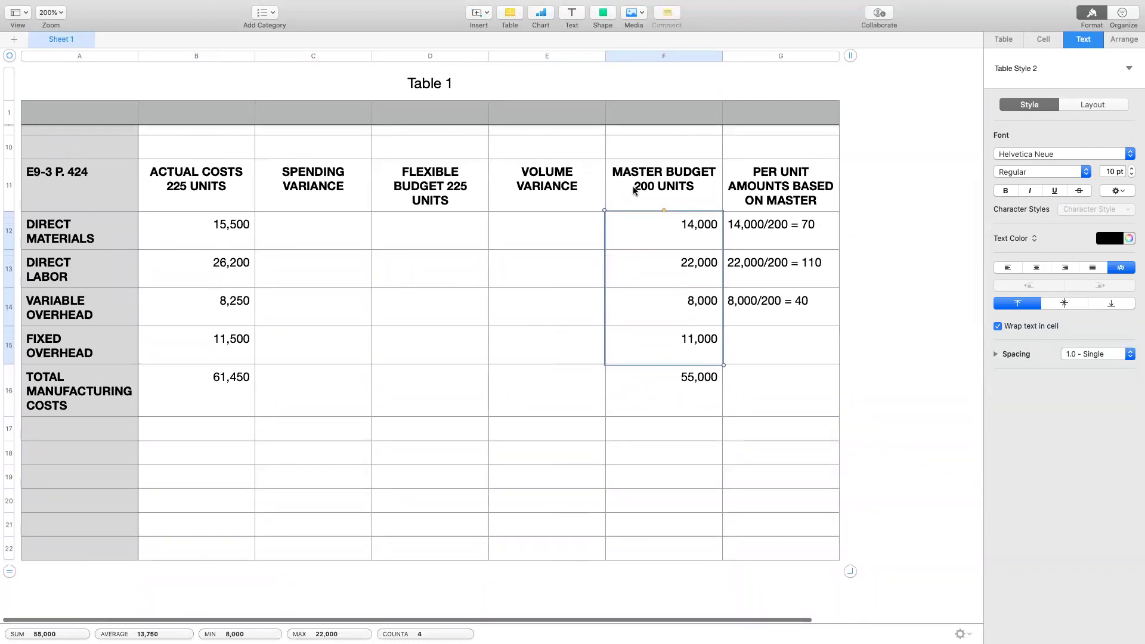
pyautogui.hscroll(-1, 632, 186)
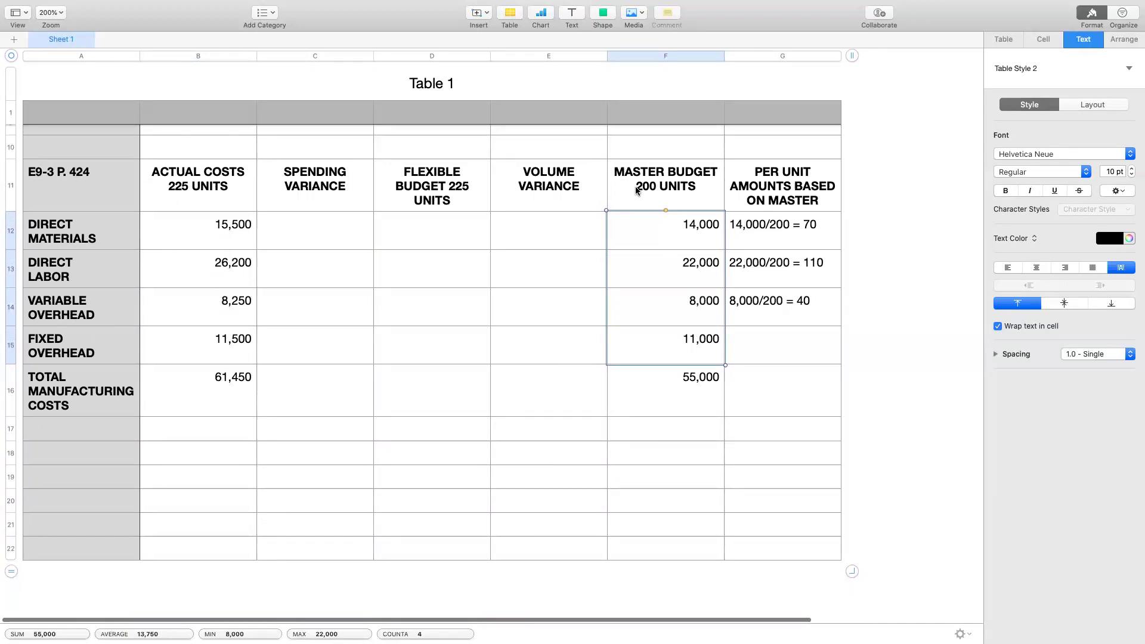
pyautogui.scroll(-1, 449, 200)
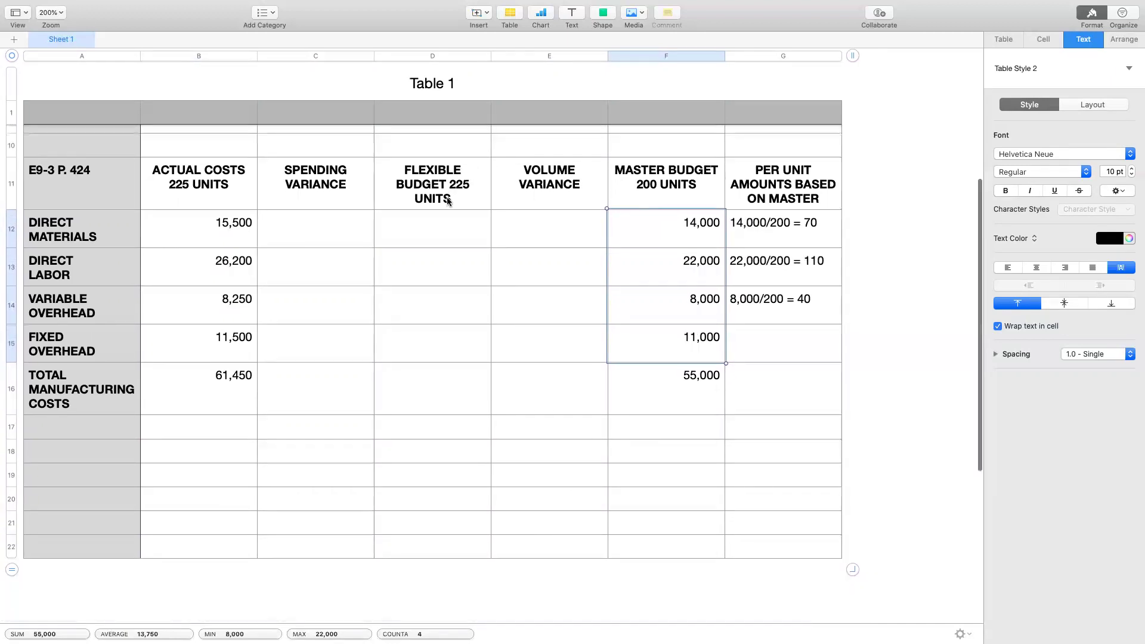
pyautogui.scroll(-1, 448, 200)
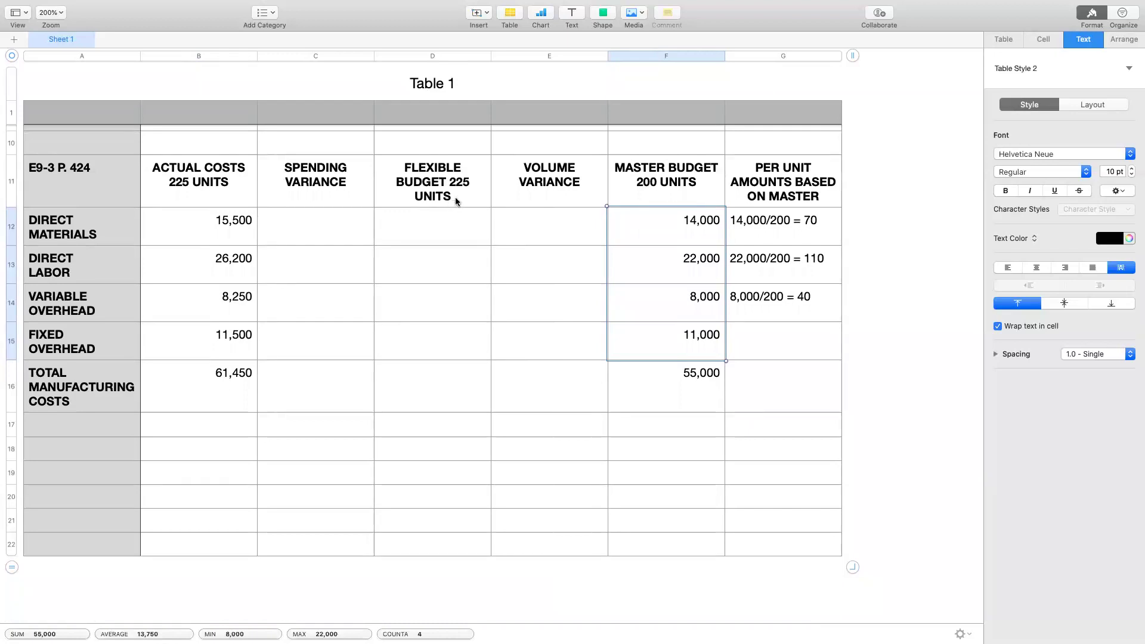
pyautogui.scroll(-1, 812, 230)
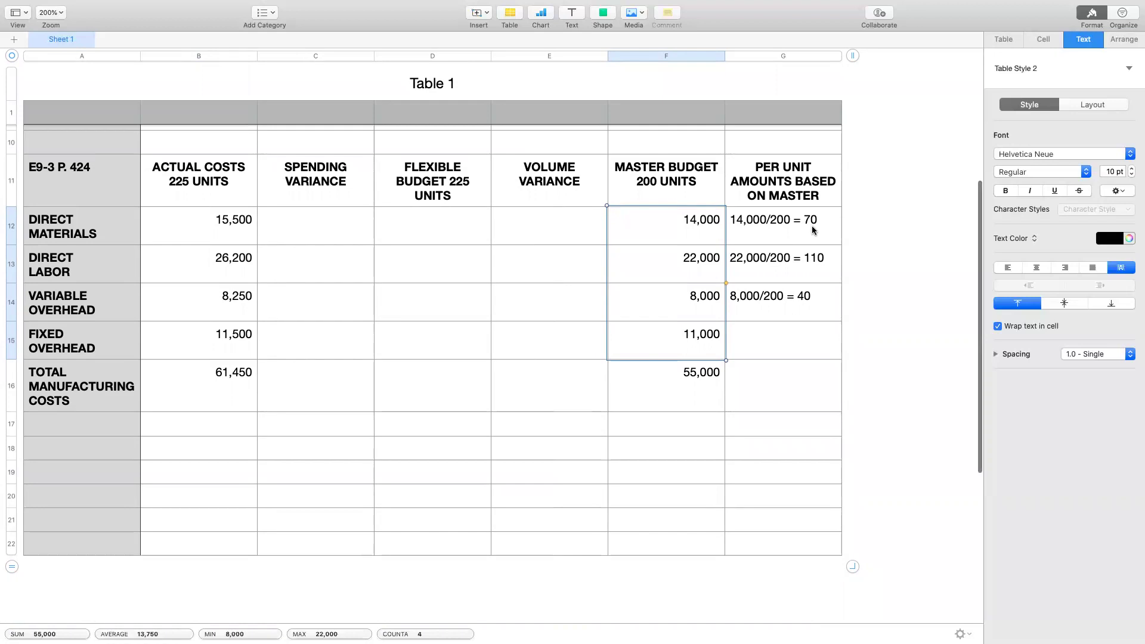
pyautogui.scroll(-1, 811, 230)
pyautogui.scroll(10, 455, 192)
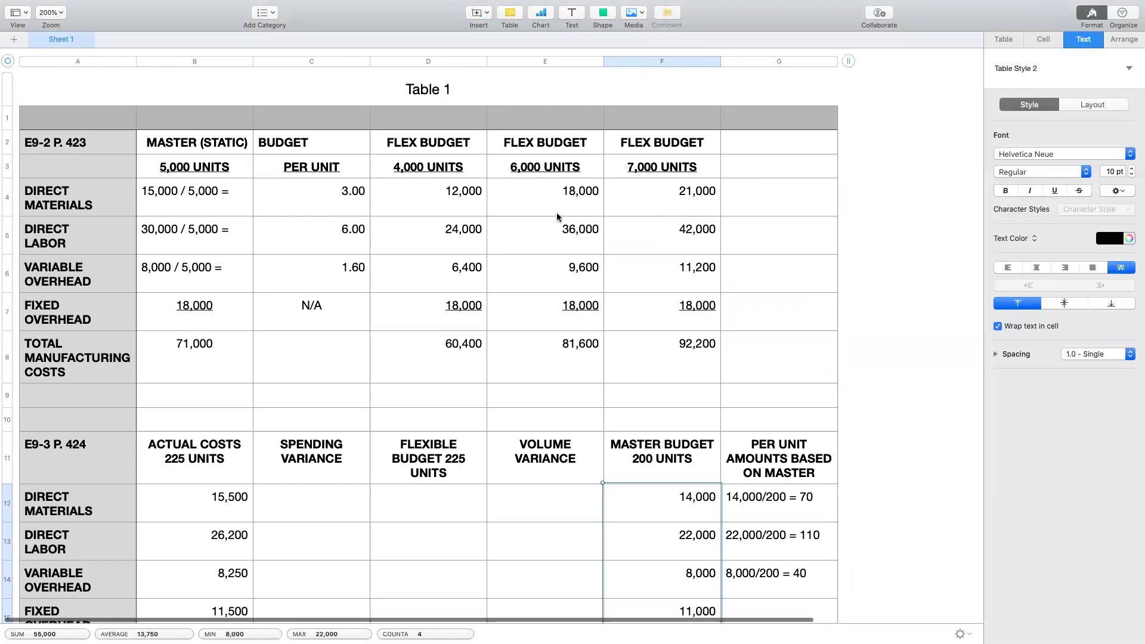
# Enter "225 X 70 = 15,750" as the direct materials amount under Flexible Budget 225 Units in E9-3.
pyautogui.scroll(-5, 606, 220)
pyautogui.scroll(-6, 607, 221)
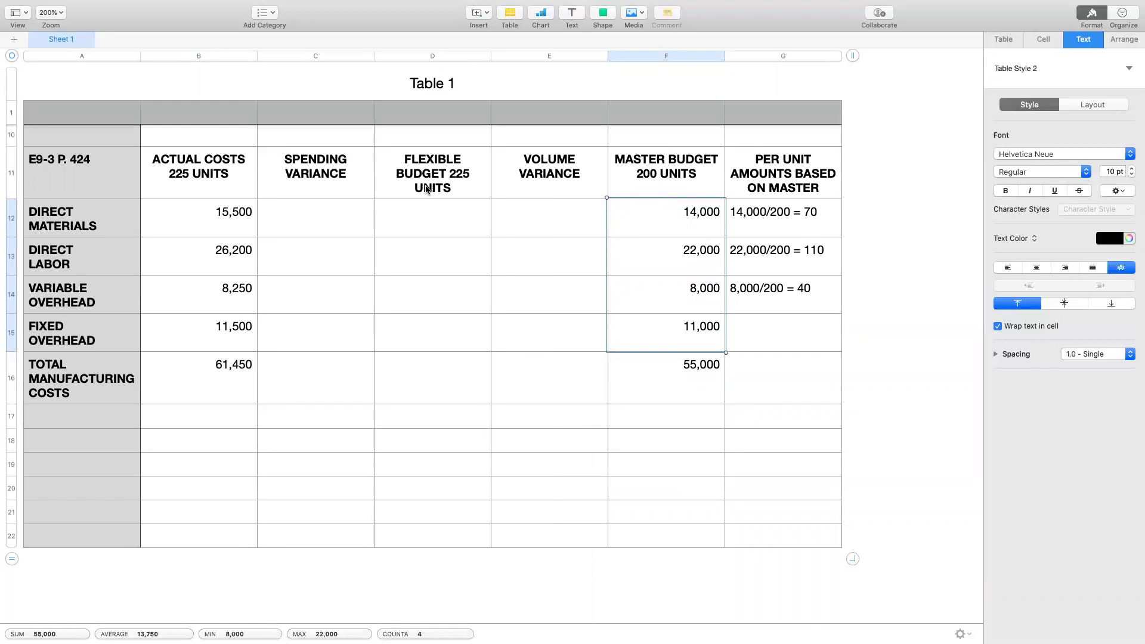
pyautogui.click(391, 209)
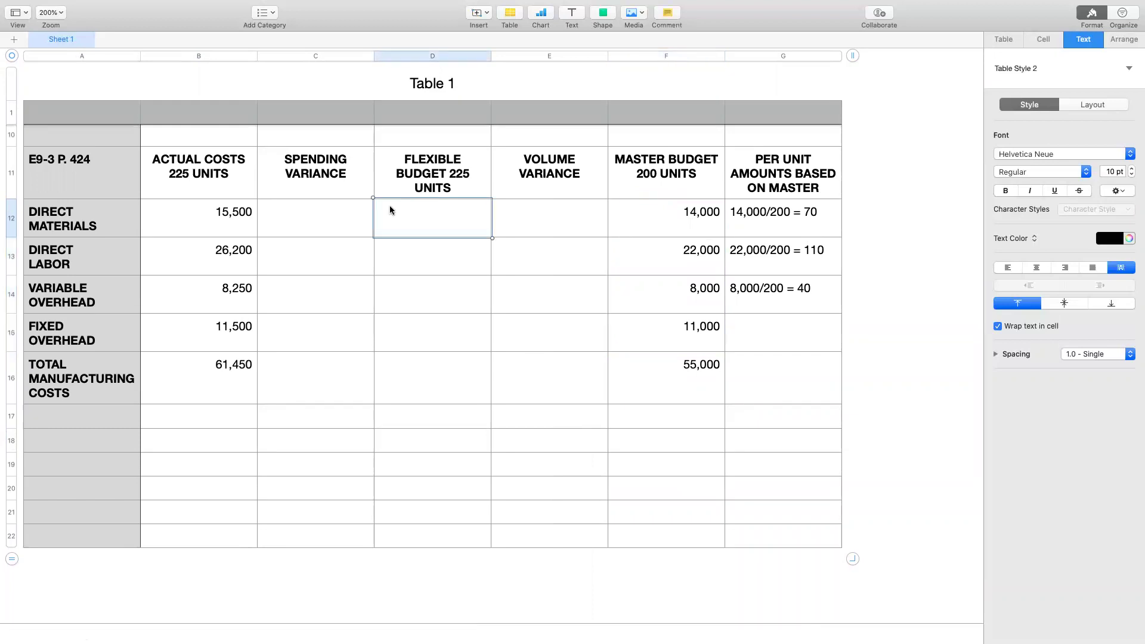
pyautogui.write('225 X')
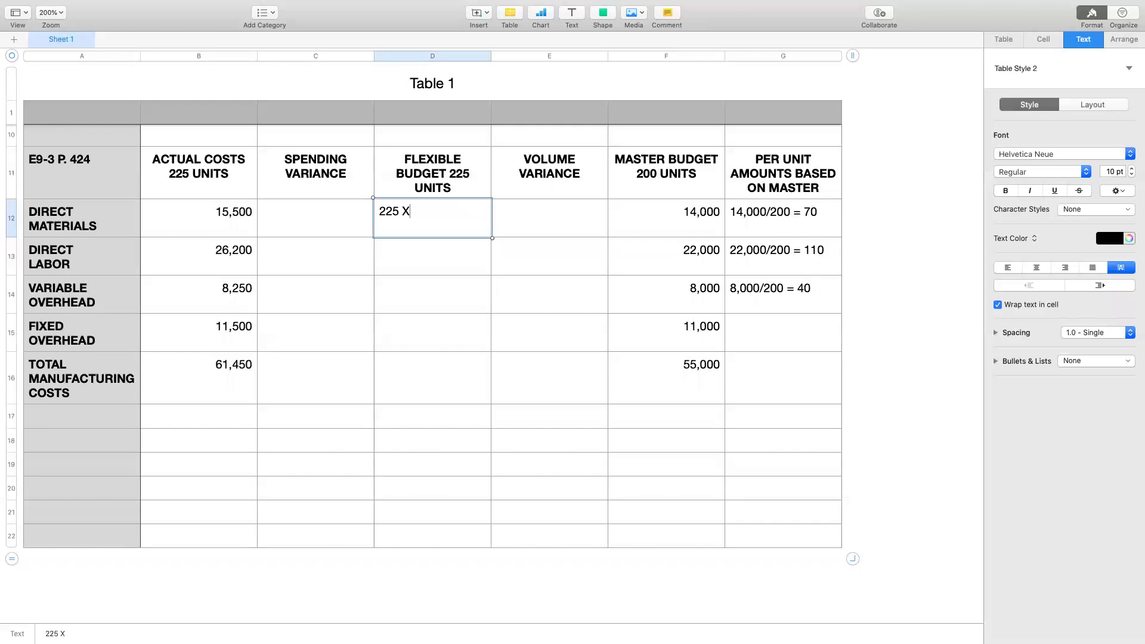
pyautogui.write(' 70 = 15')
pyautogui.write(',750')
pyautogui.press('Return')
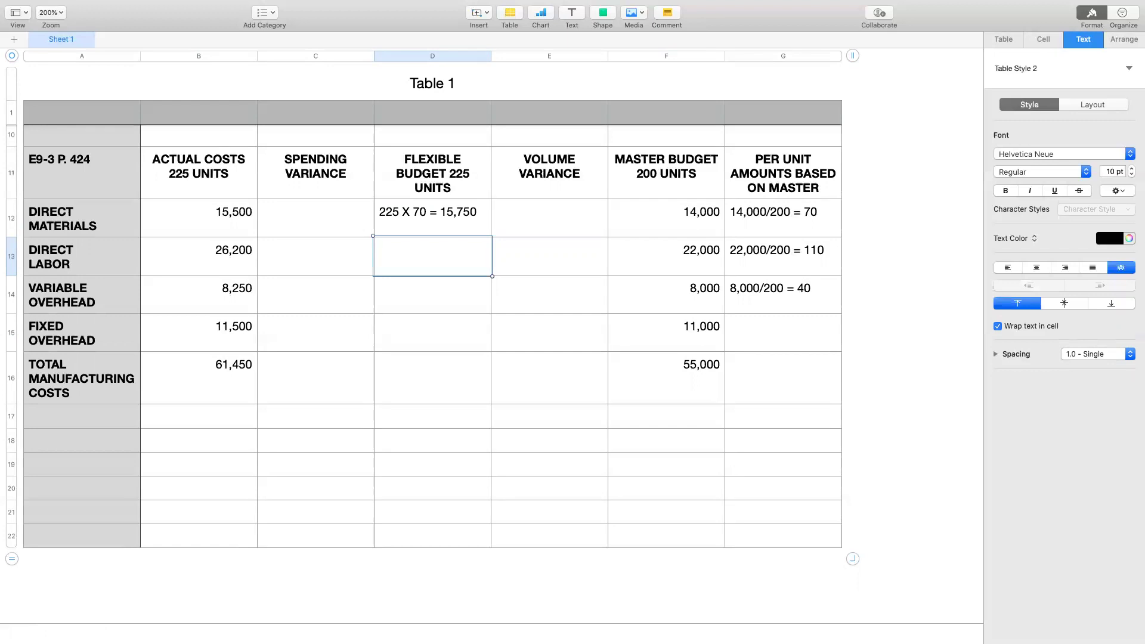
# Enter "225 X 110 = 24,750" as the direct labor amount under Flexible Budget 225 Units in E9-3.
pyautogui.write('225 X ')
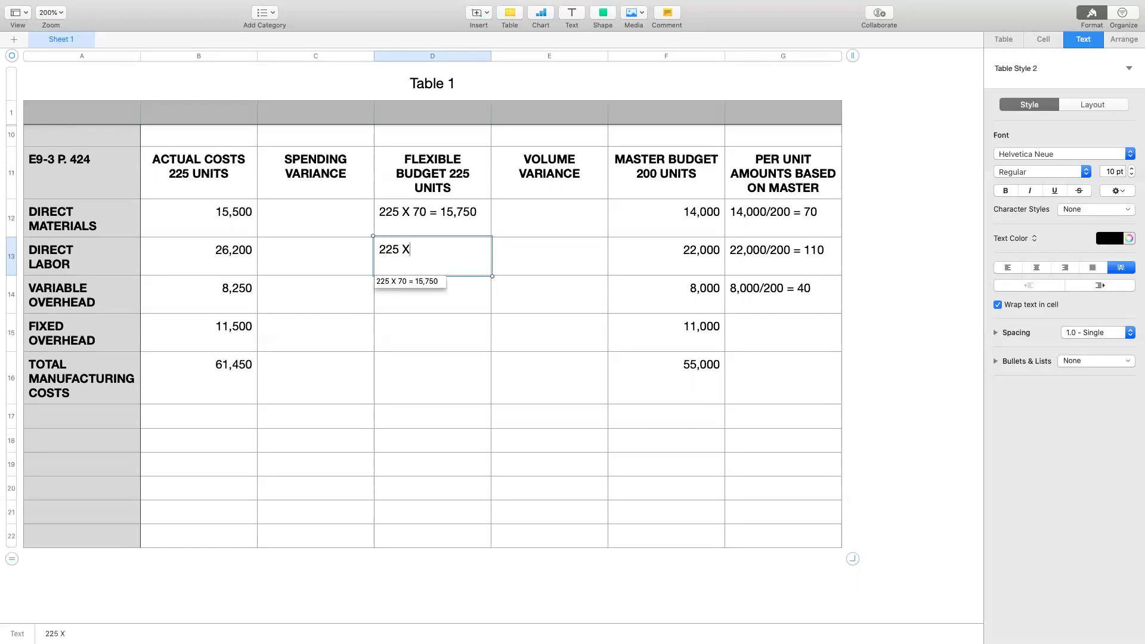
pyautogui.write('110 =')
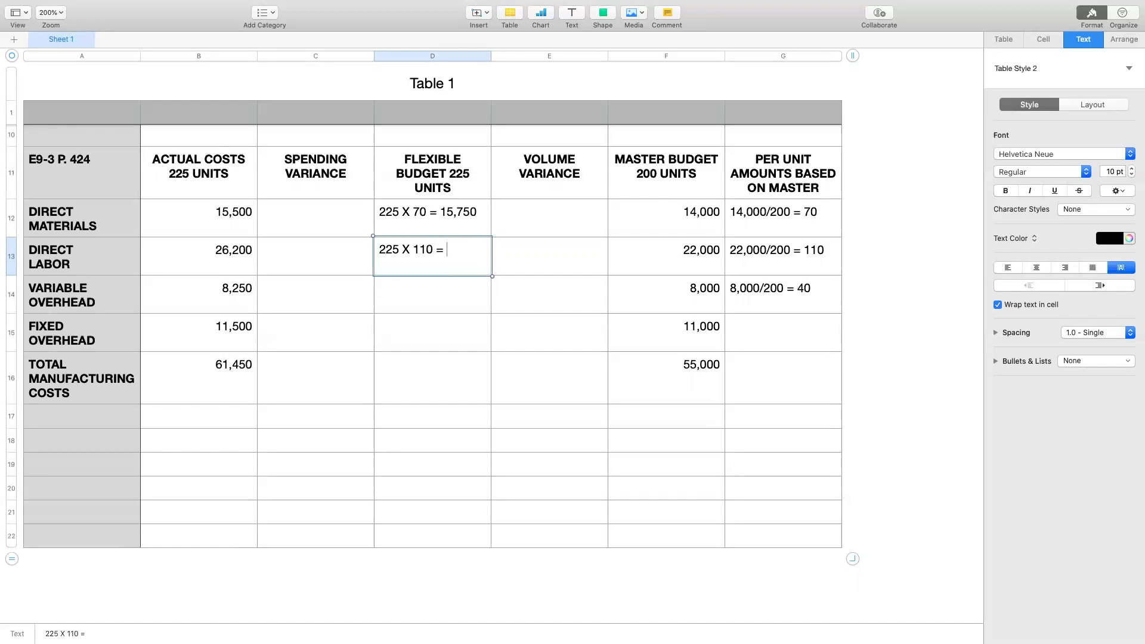
pyautogui.write(' 24,750')
pyautogui.press('Return')
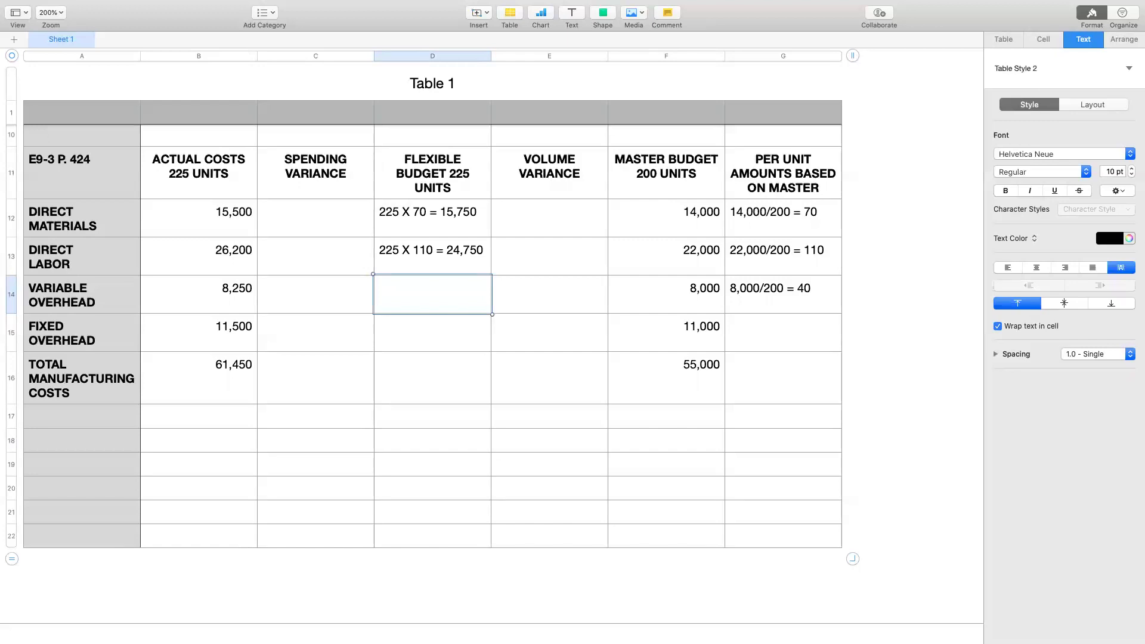
# Enter "225 X 40 = 9,000" as the variable overhead amount under Flexible Budget 225 Units.
pyautogui.write('225 X ')
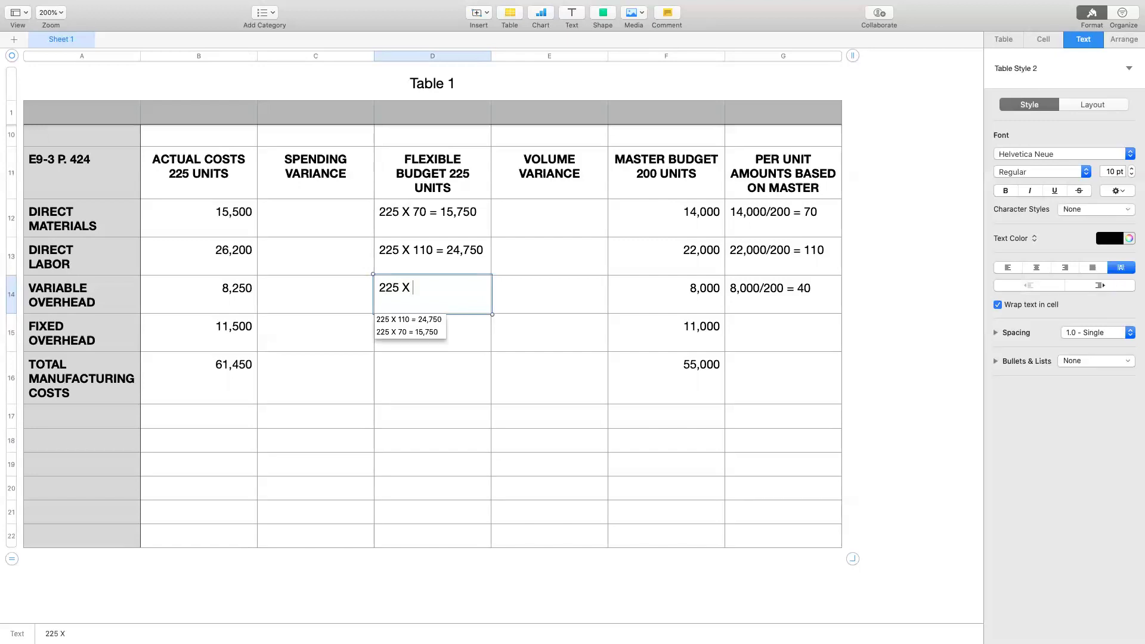
pyautogui.write('40 =')
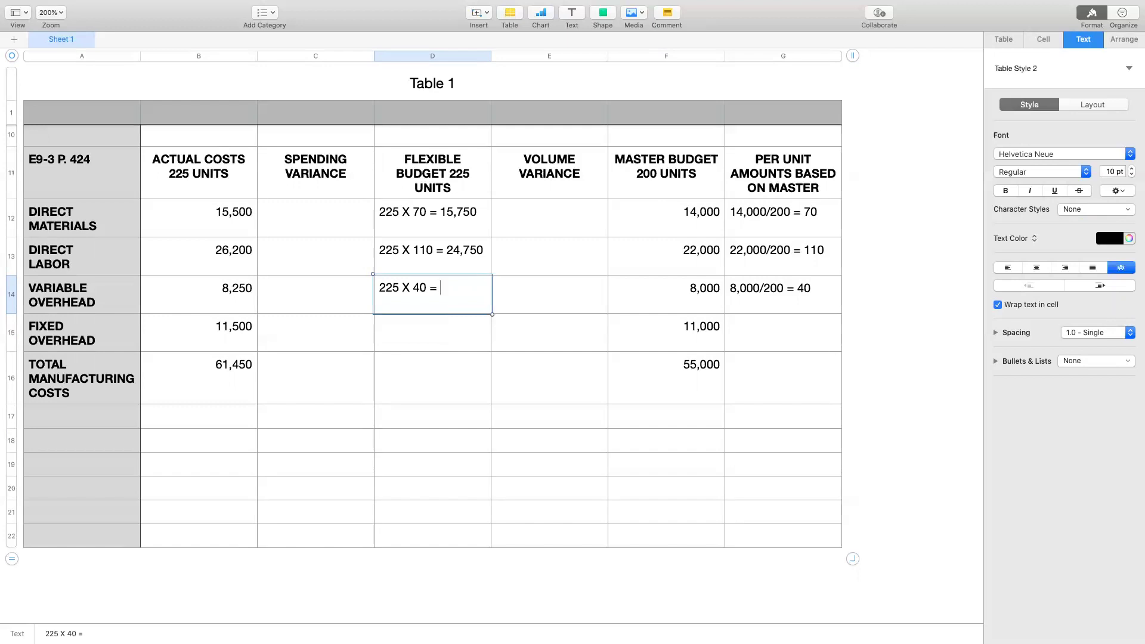
pyautogui.write(' 9,000')
pyautogui.press('Return')
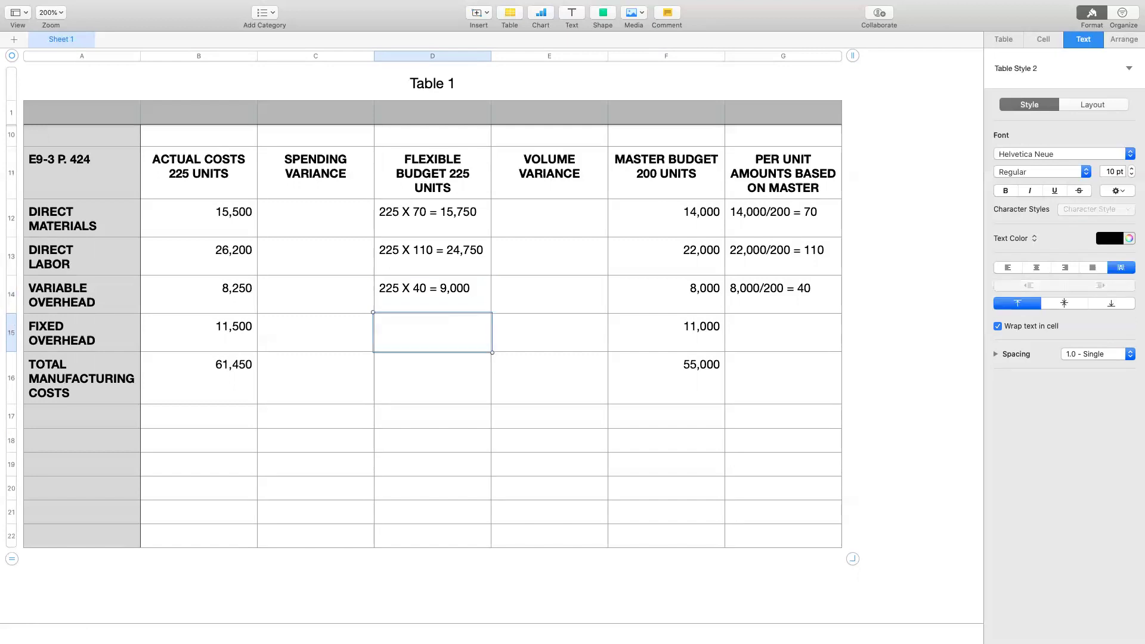
# Enter 11,000 for fixed overhead and 60,500 for total manufacturing costs under Flexible Budget 225 Units.
pyautogui.write('11,000')
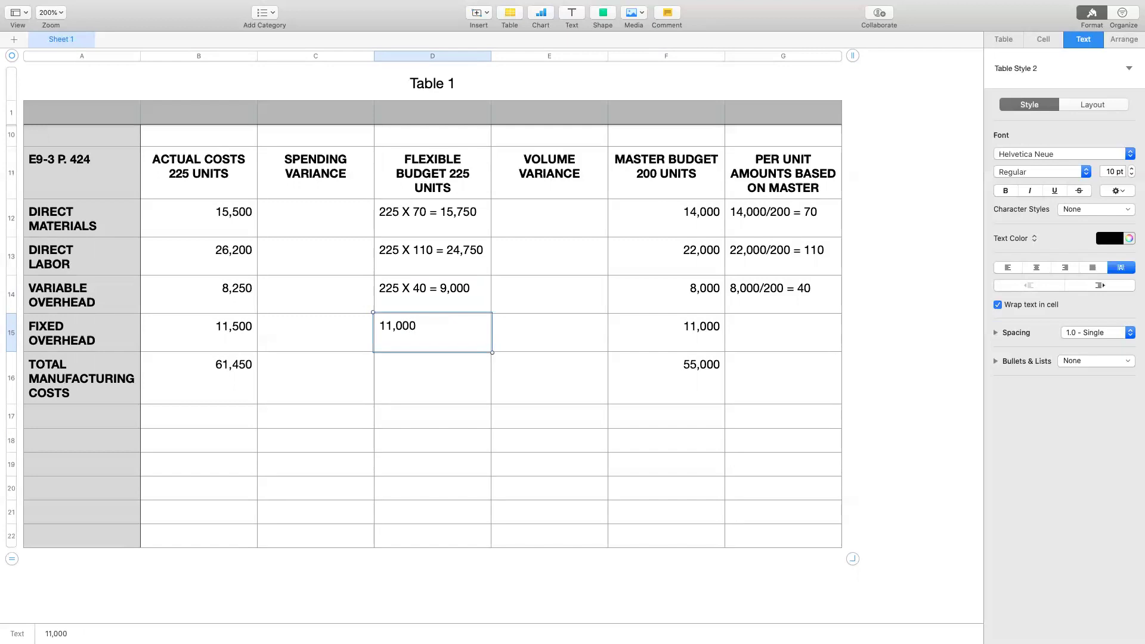
pyautogui.press('Return')
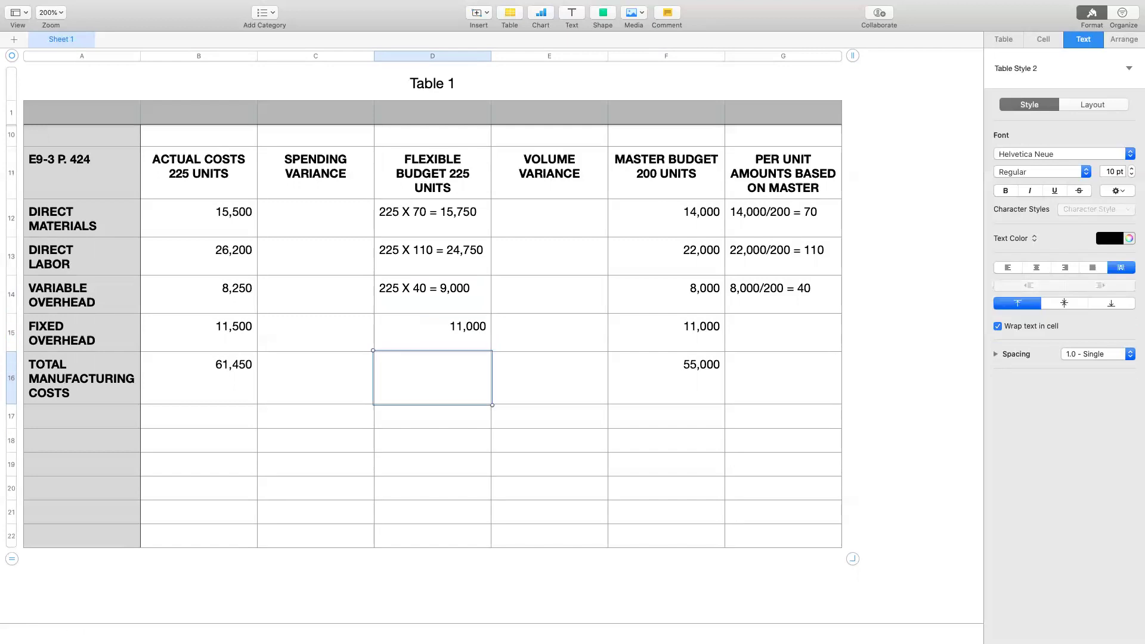
pyautogui.write('60,500')
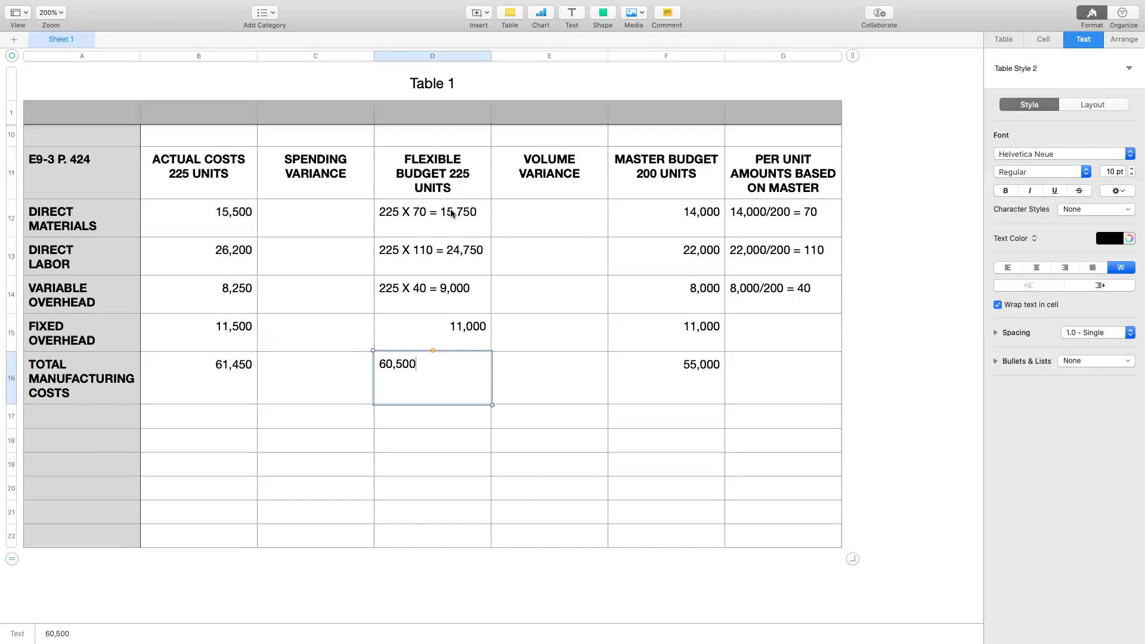
# Center the text of the Flexible Budget 225 Units amounts from direct materials through total manufacturing costs.
pyautogui.moveTo(452, 213); pyautogui.dragTo(453, 363)
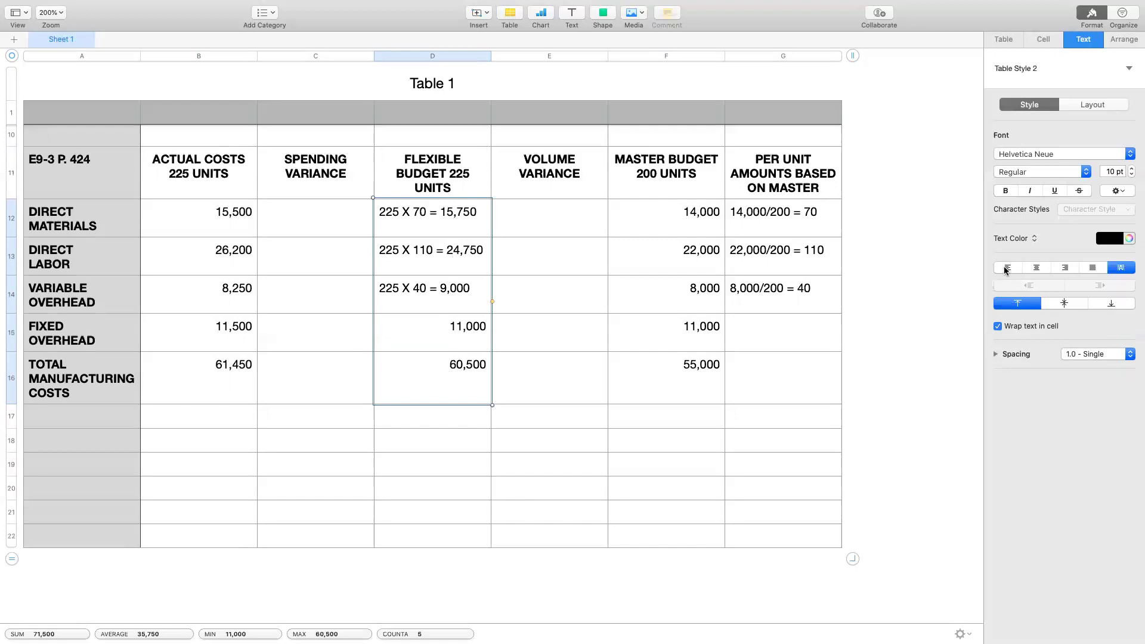
pyautogui.click(1037, 269)
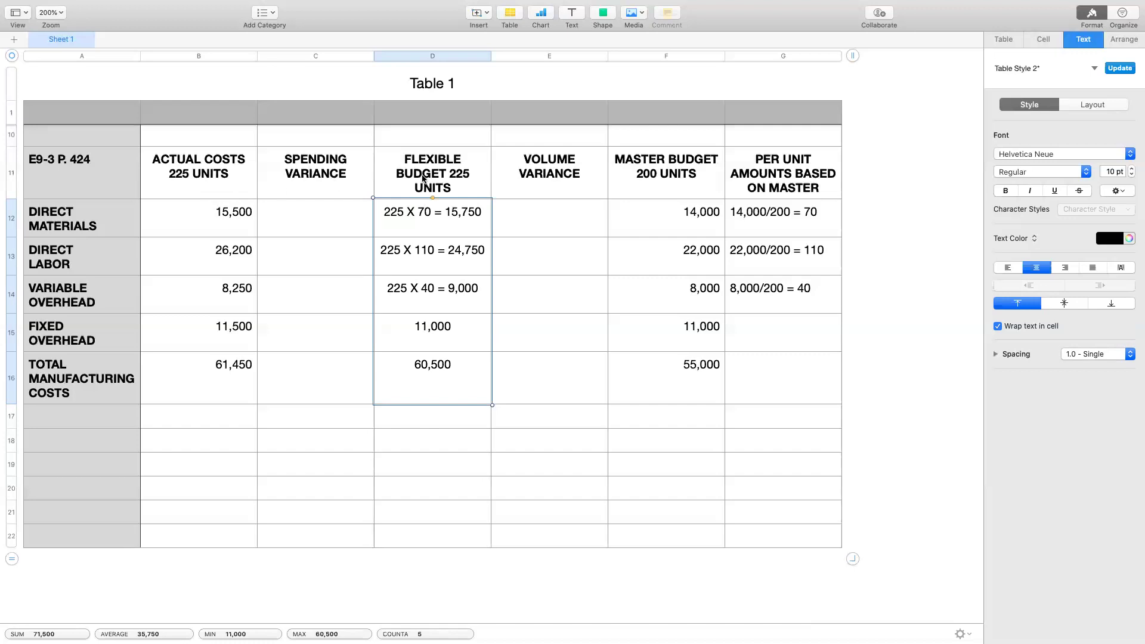
# Enter "15,500 - 15,750 = -250 (F)" as the direct materials spending variance.
pyautogui.click(291, 213)
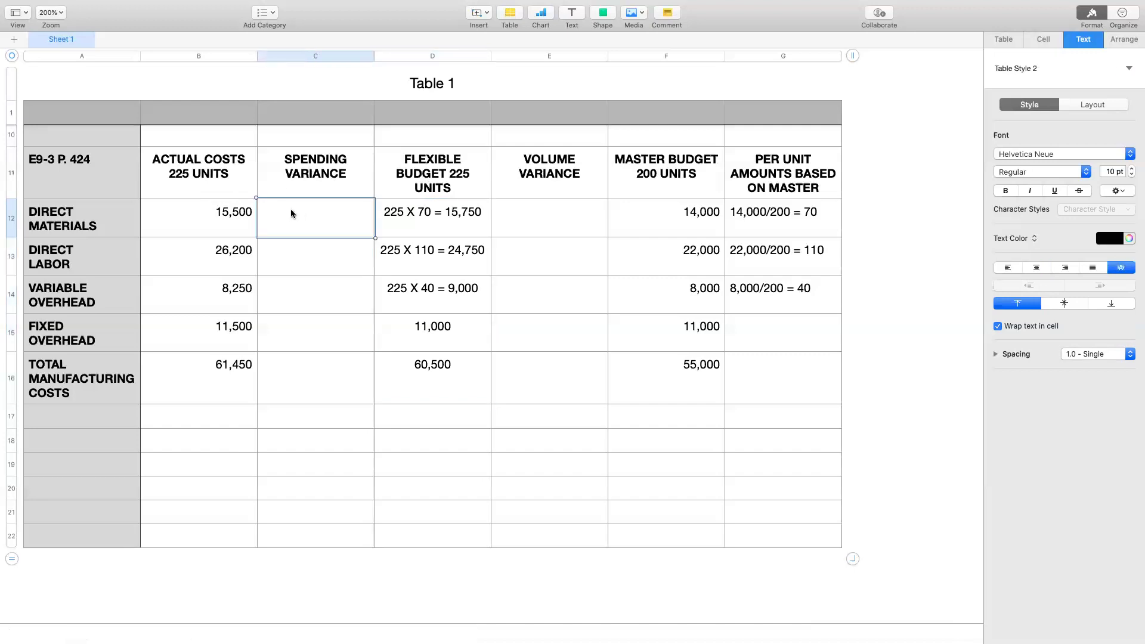
pyautogui.write('1')
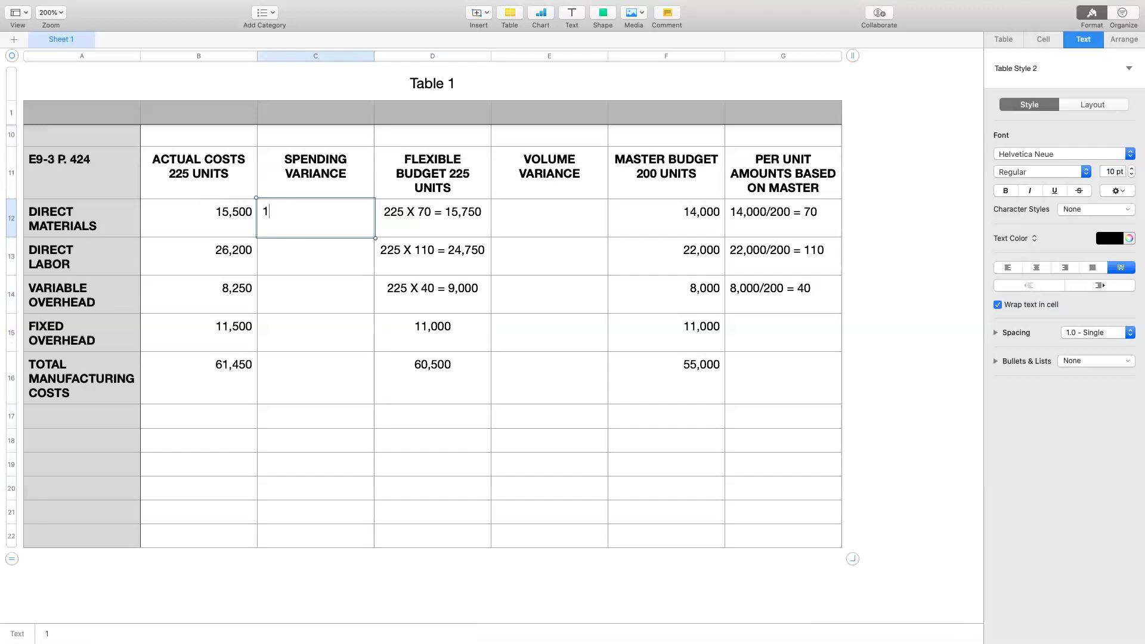
pyautogui.write('5,500 - 15,750 =')
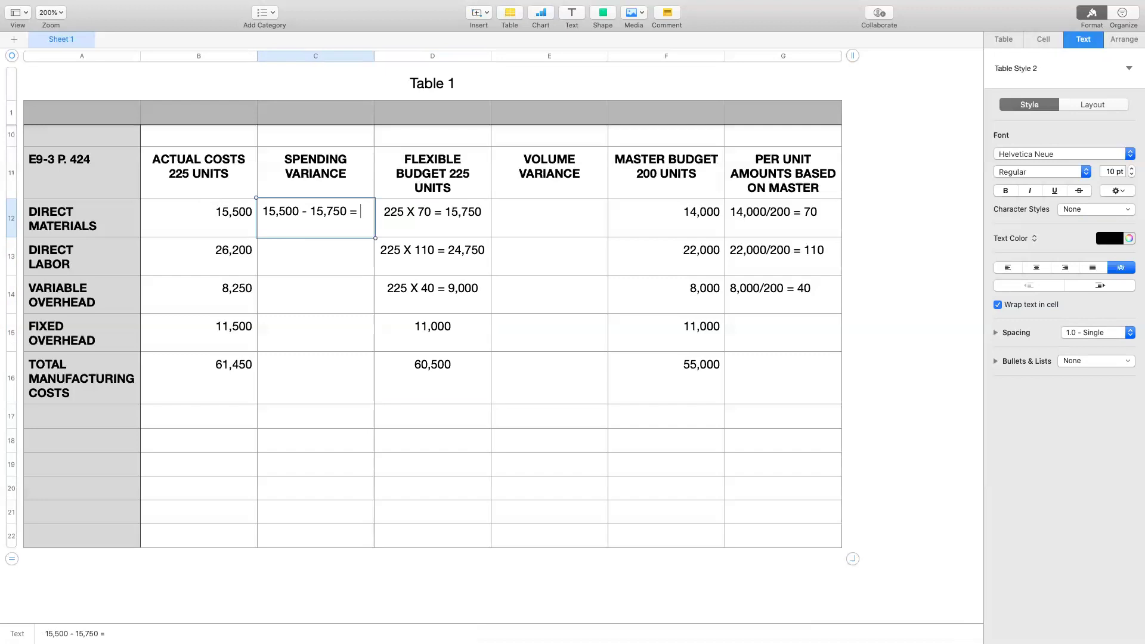
pyautogui.write(' -250')
pyautogui.write('(F)')
# Compare the direct materials actual and flexible budget amounts, and remove the minus sign before 250 (F) in the spending variance.
pyautogui.click(237, 214)
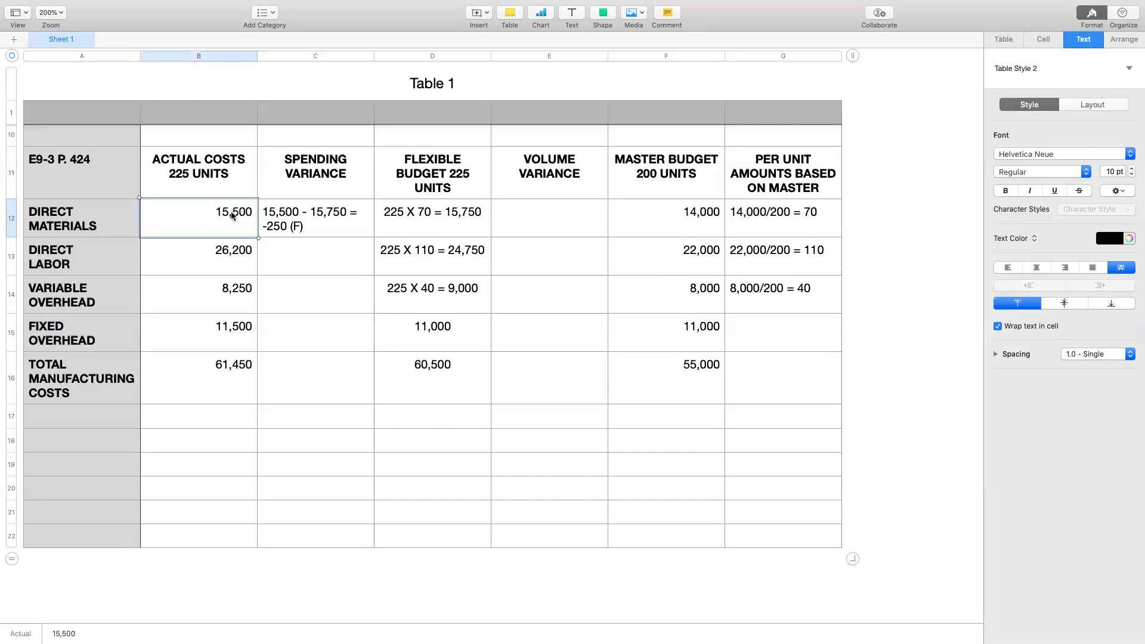
pyautogui.click(440, 212)
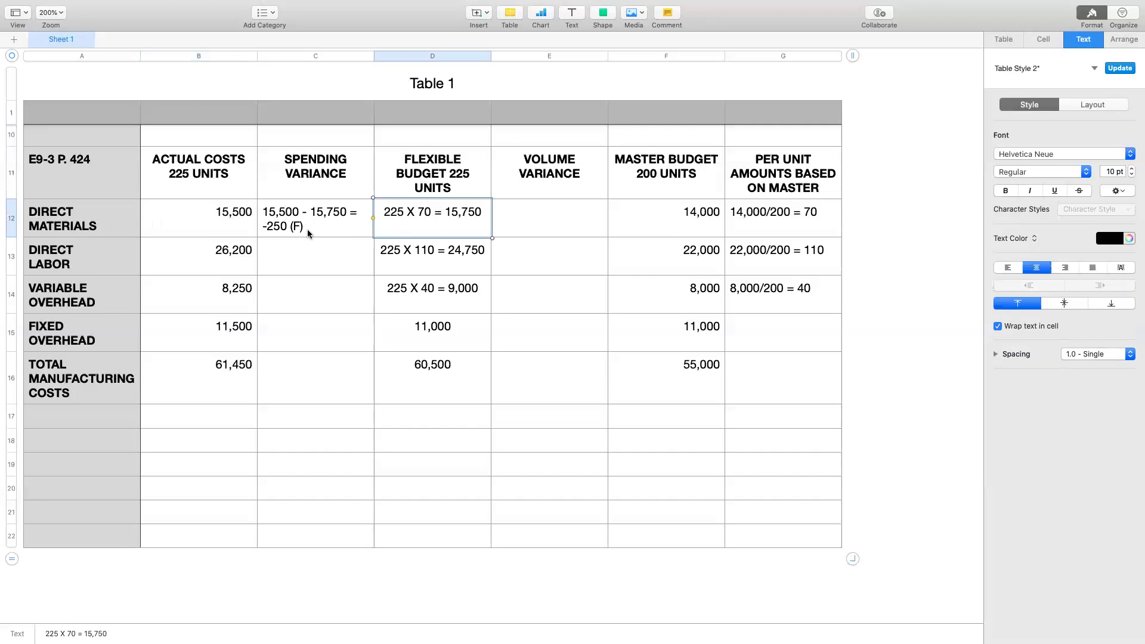
pyautogui.click(266, 227)
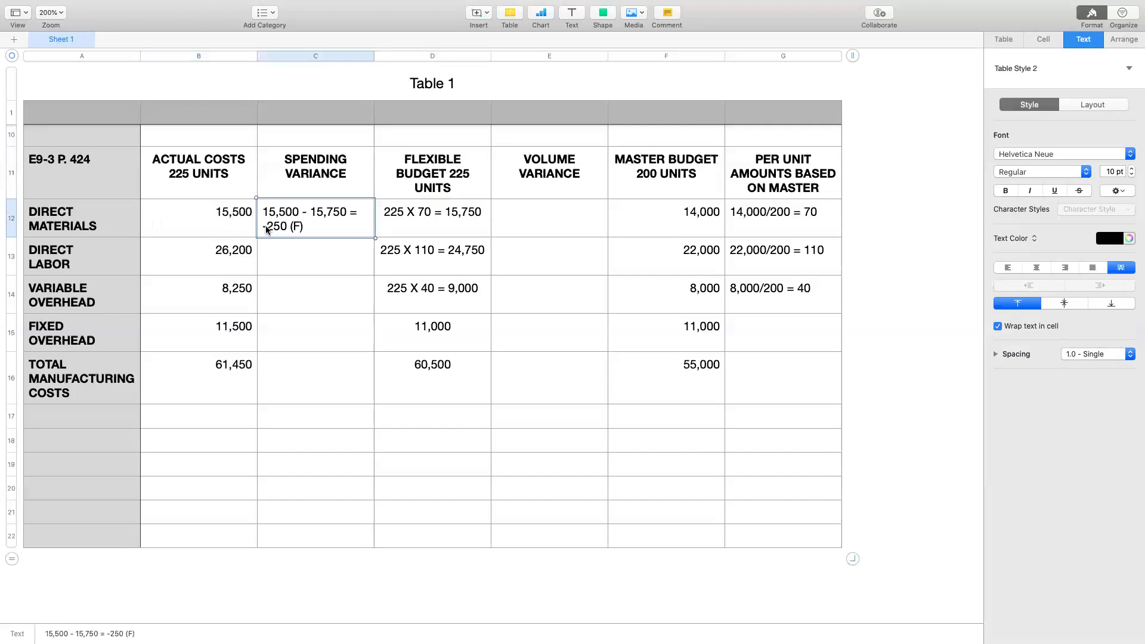
pyautogui.press('BackSpace')
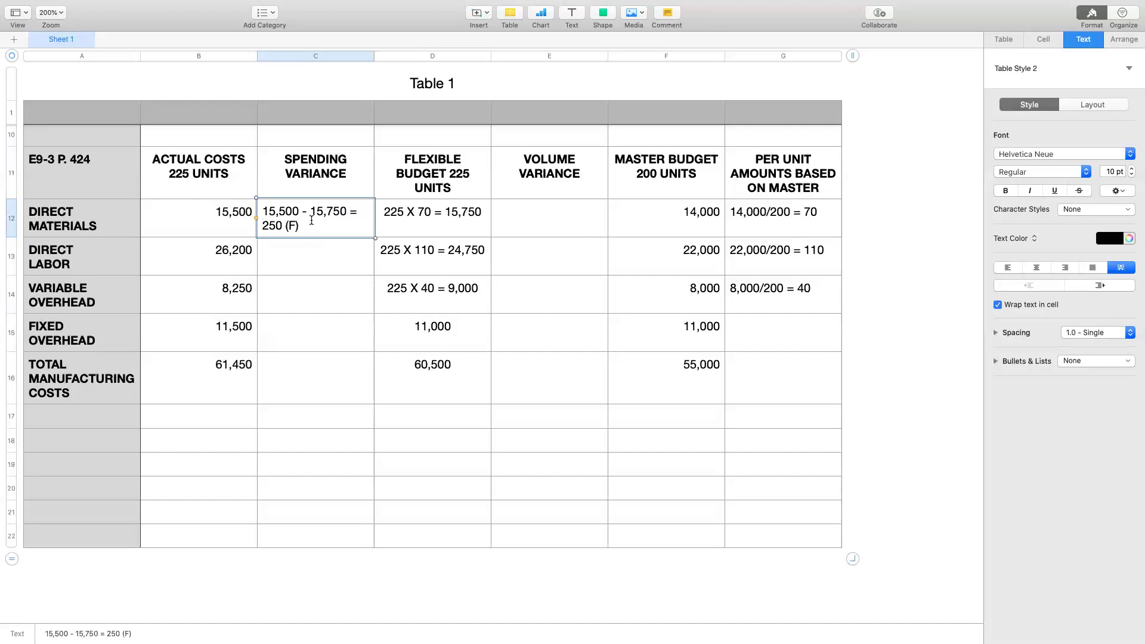
# Enter "26,200 - 24,750 = 1,450 (U)" as the direct labor spending variance.
pyautogui.click(315, 259)
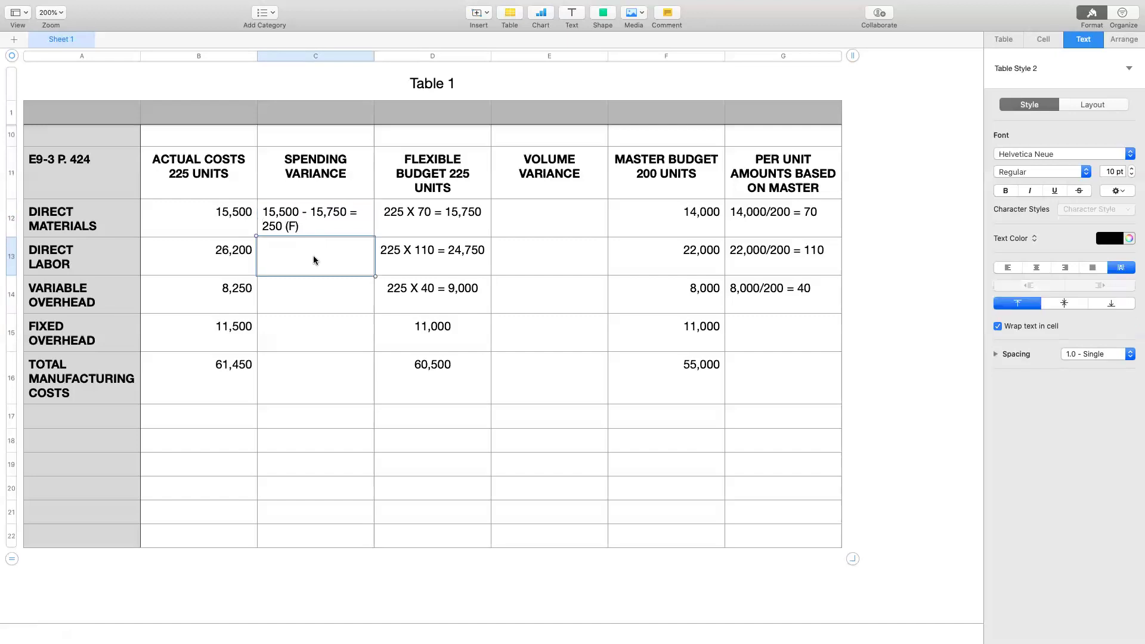
pyautogui.write('26,2')
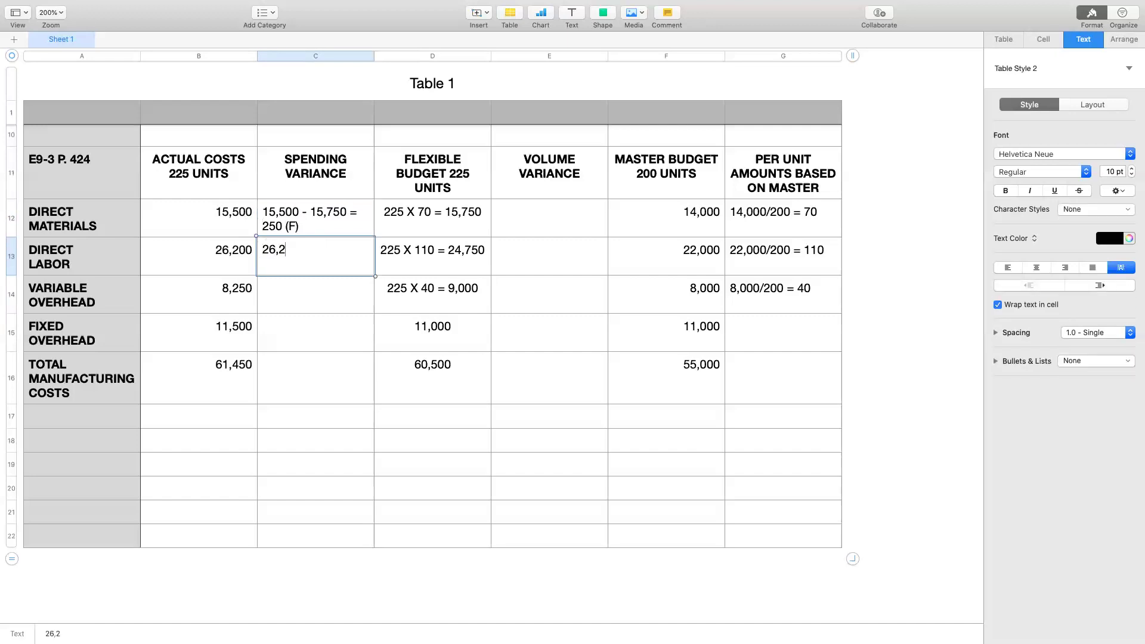
pyautogui.write('00 - 24,750 = 1,450')
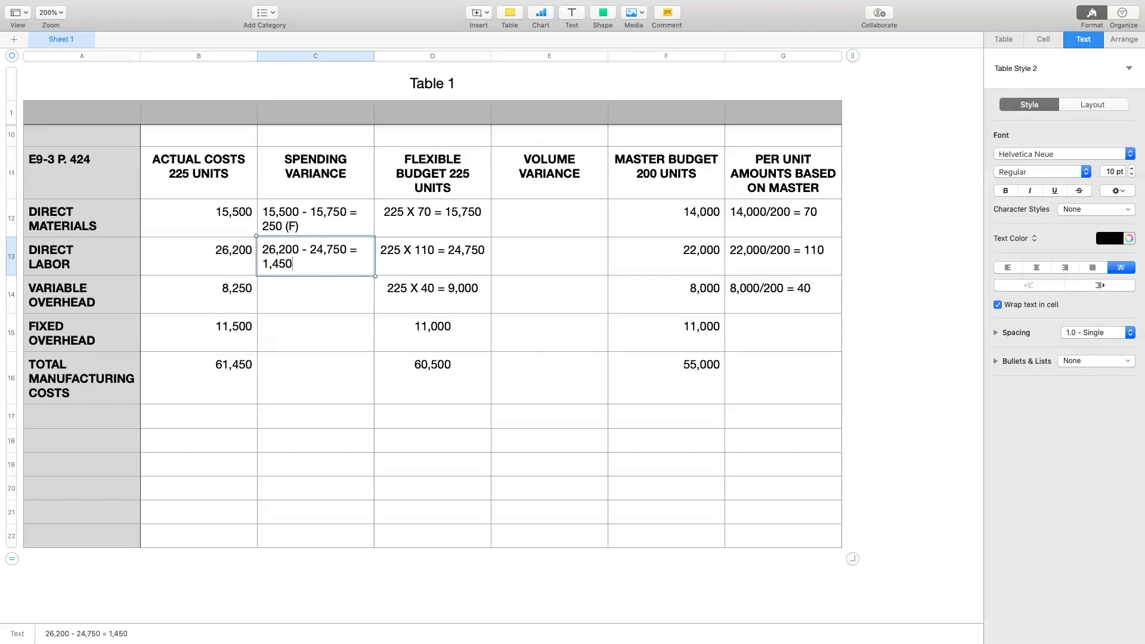
pyautogui.write(' (U)')
pyautogui.press('Escape')
# Enter "8,250 - 9,000 = 750 (F)" as the variable overhead spending variance.
pyautogui.click(279, 290)
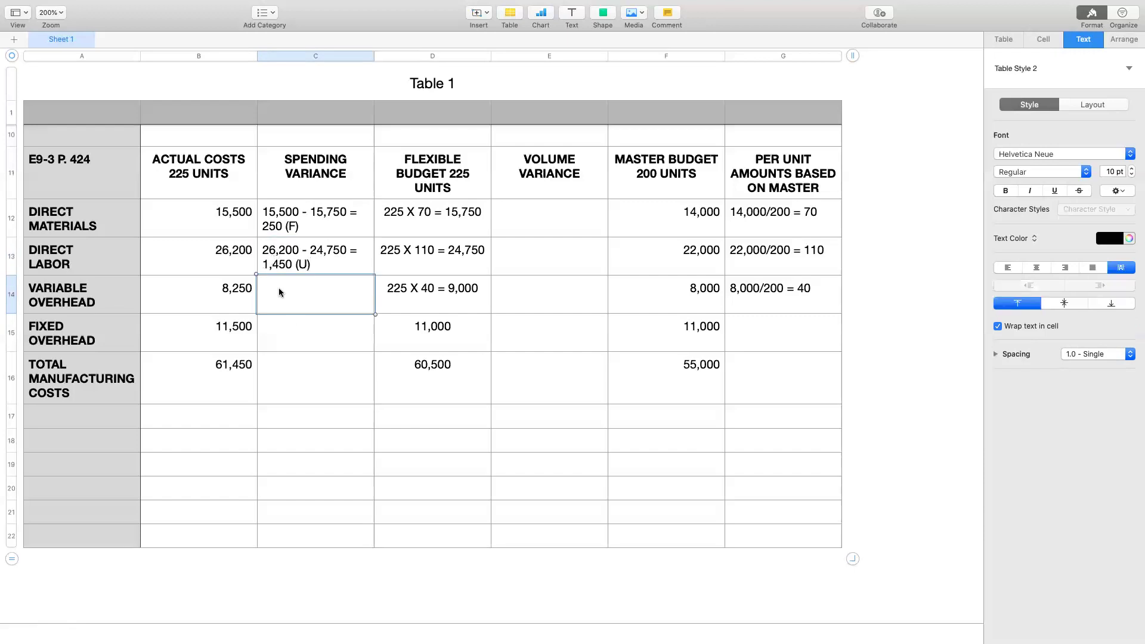
pyautogui.write('8,250 - 9,000')
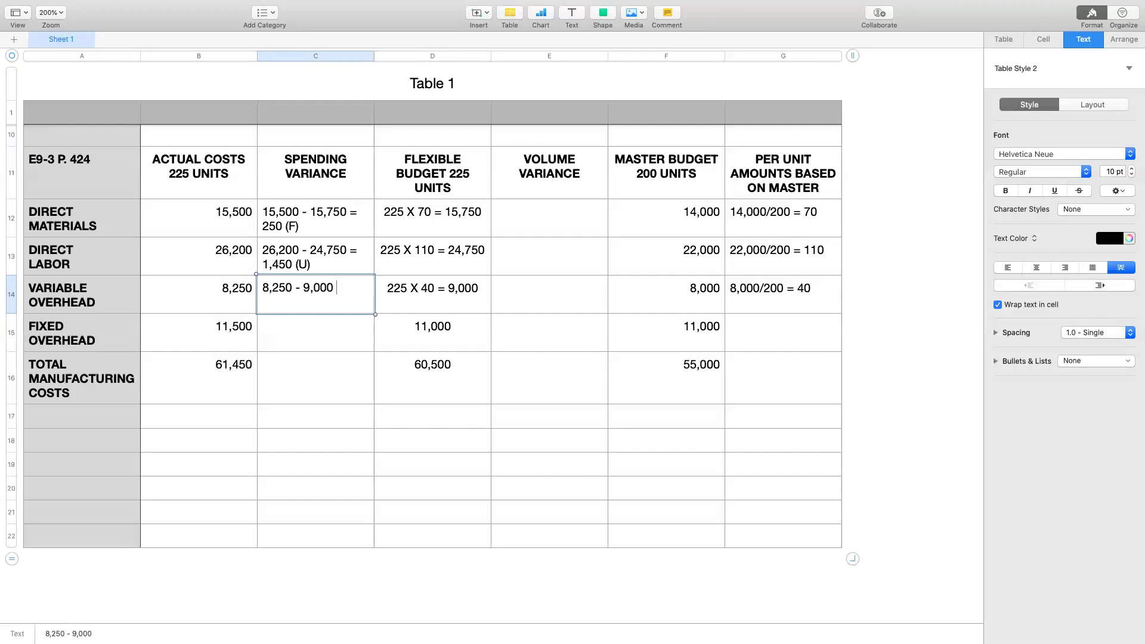
pyautogui.write(' =')
pyautogui.write('750 (')
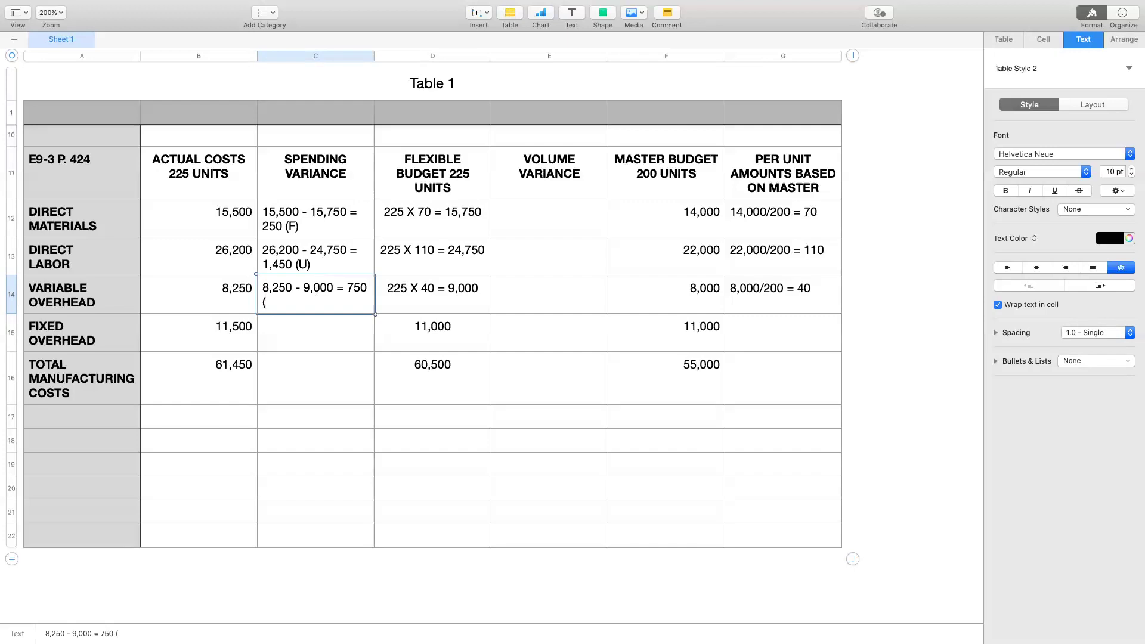
pyautogui.write('F)')
pyautogui.click(347, 290)
# Enter "11,500 - 11,000 = 500 (U)" as the fixed overhead spending variance.
pyautogui.click(302, 324)
pyautogui.write('11')
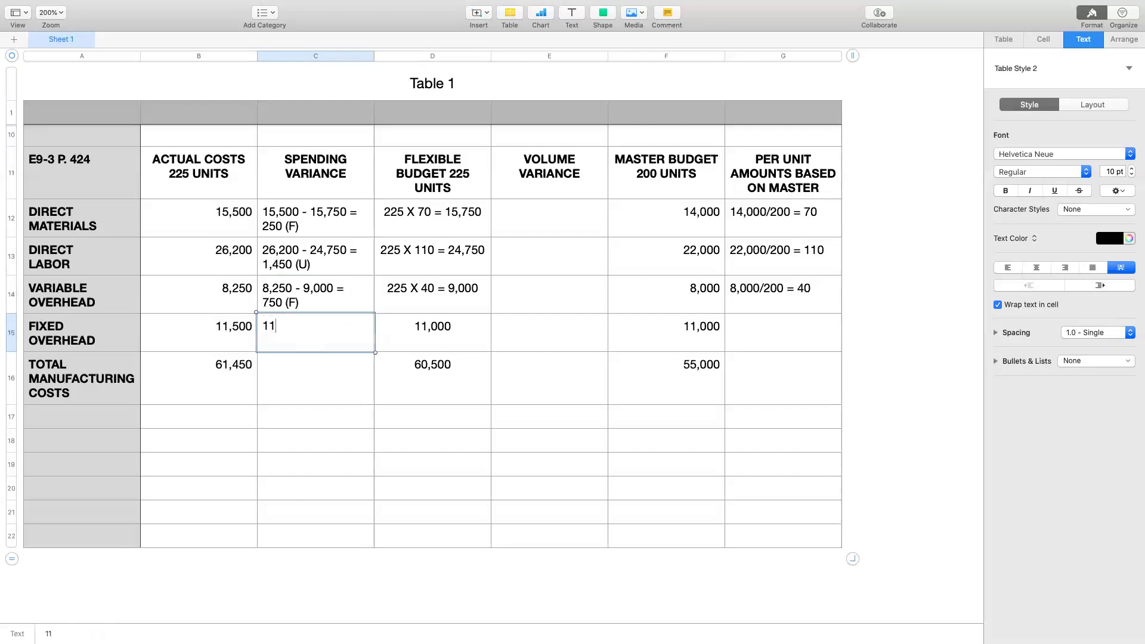
pyautogui.write(',500 - 11,000 = 500')
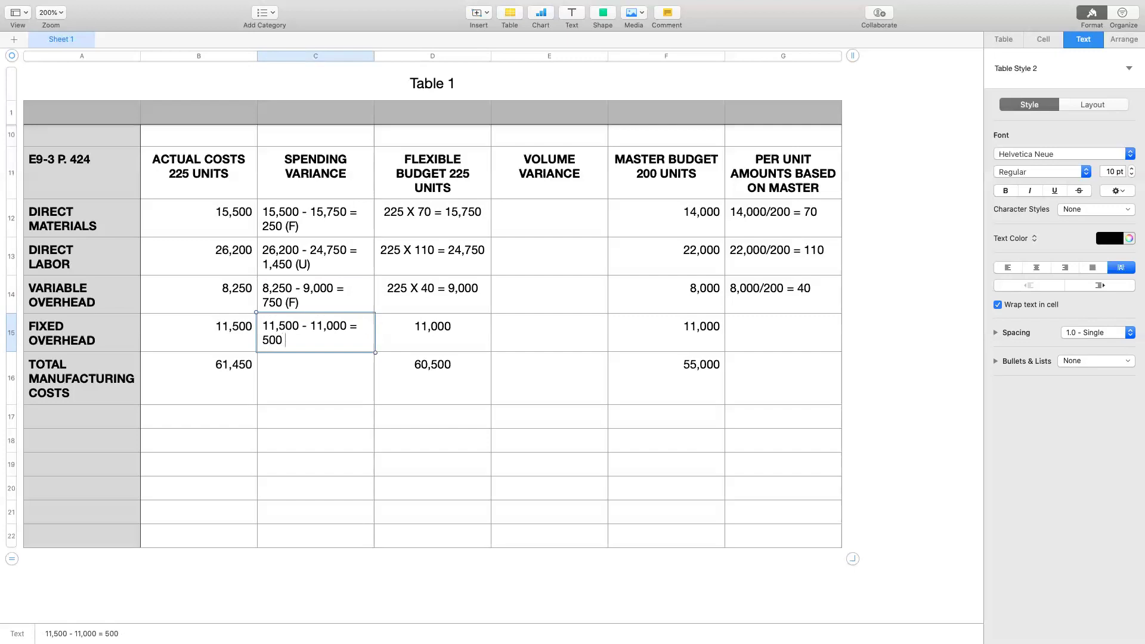
pyautogui.write(' (U)')
# Enter "61,450 - 60,500 = 950 (U)" as the spending variance for total manufacturing costs.
pyautogui.click(289, 366)
pyautogui.write('61,450')
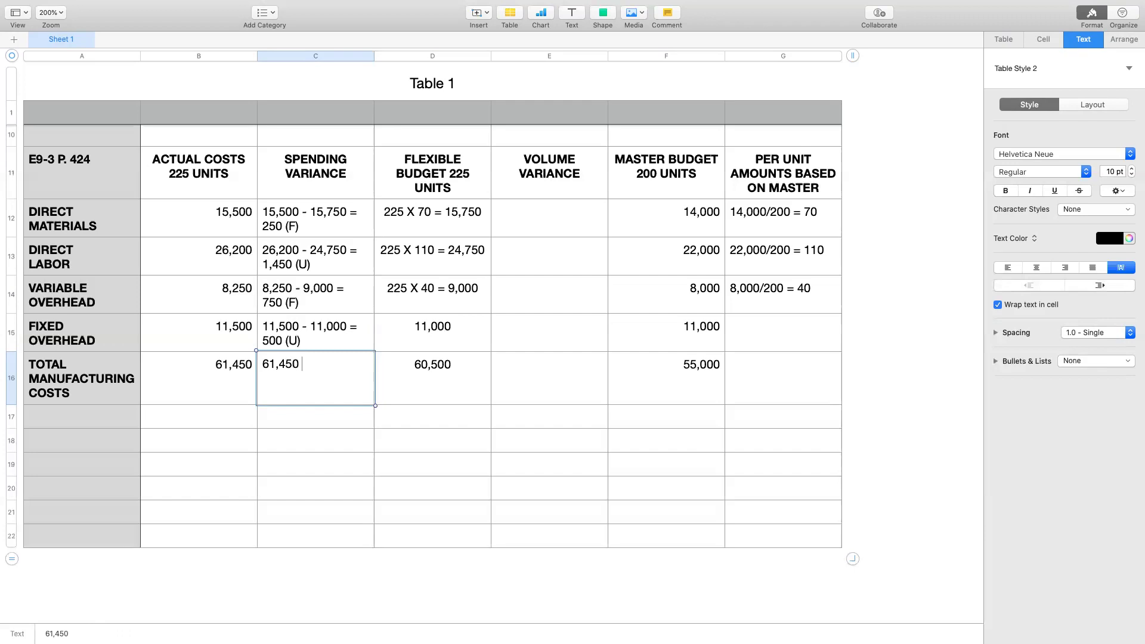
pyautogui.write(' - 60,500 = 950 (U)')
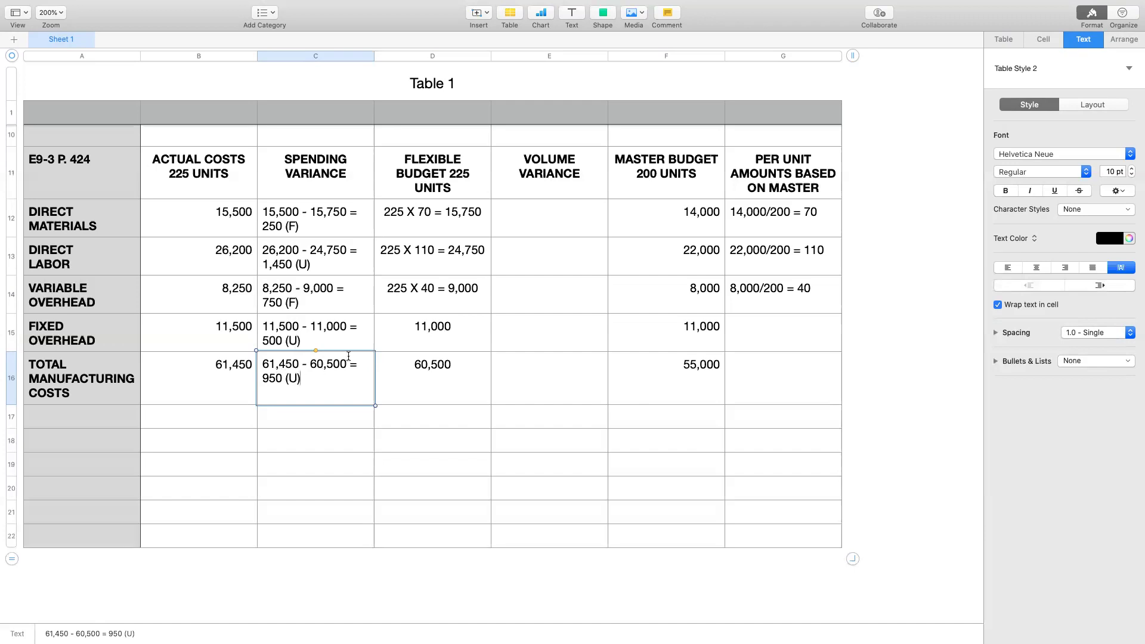
pyautogui.click(403, 378)
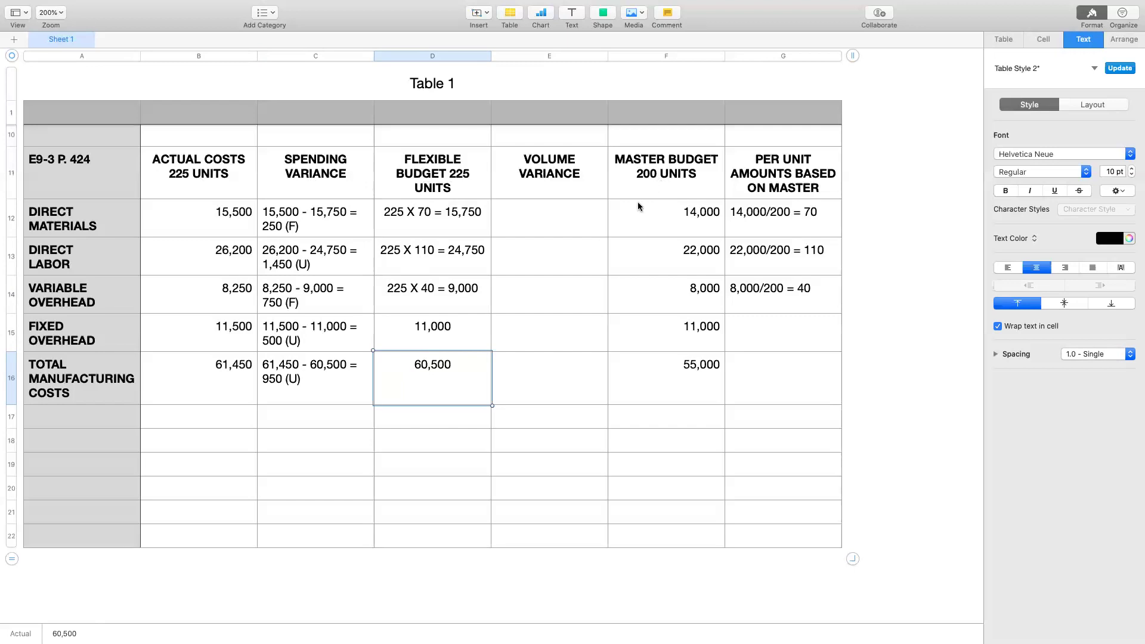
# Enter "15,750 - 14,000 = 1,750 (U)" as the direct materials volume variance.
pyautogui.click(518, 213)
pyautogui.write('15')
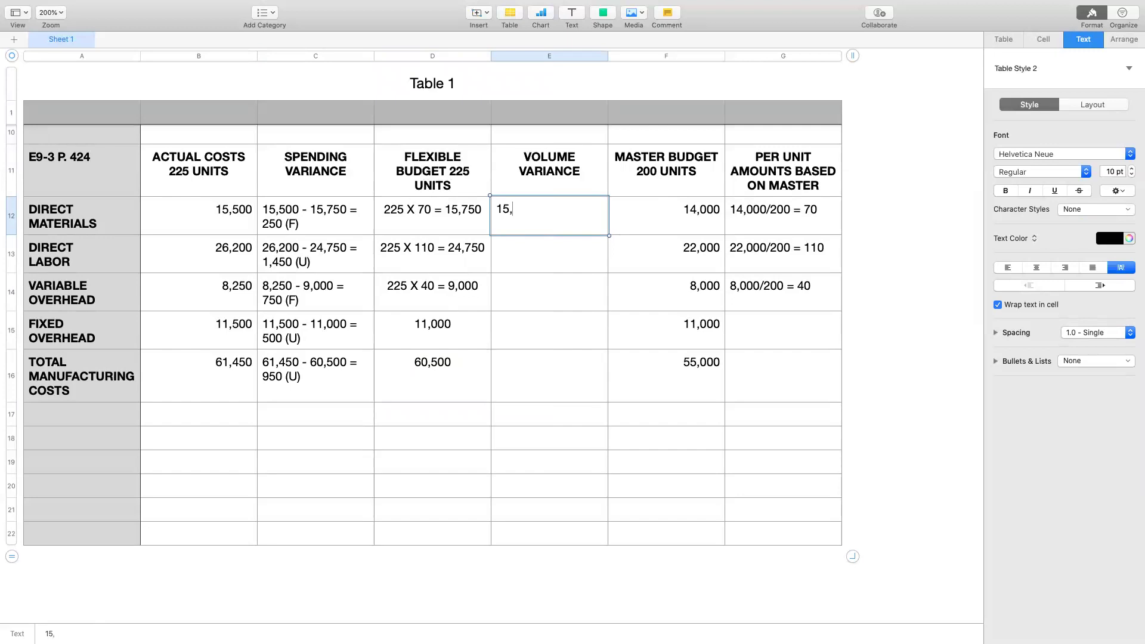
pyautogui.write(',750 - 14,000 = 1,750')
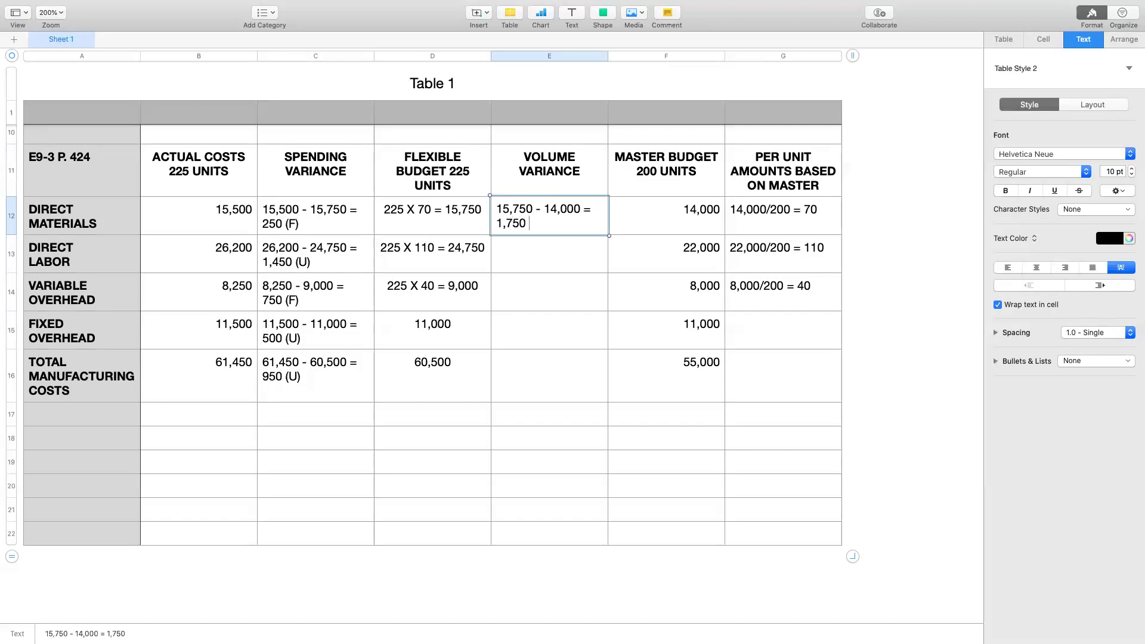
pyautogui.write(' (U)')
# Enter "24,750 - 22,000 = 2,750 (U)" as the direct labor volume variance.
pyautogui.click(510, 242)
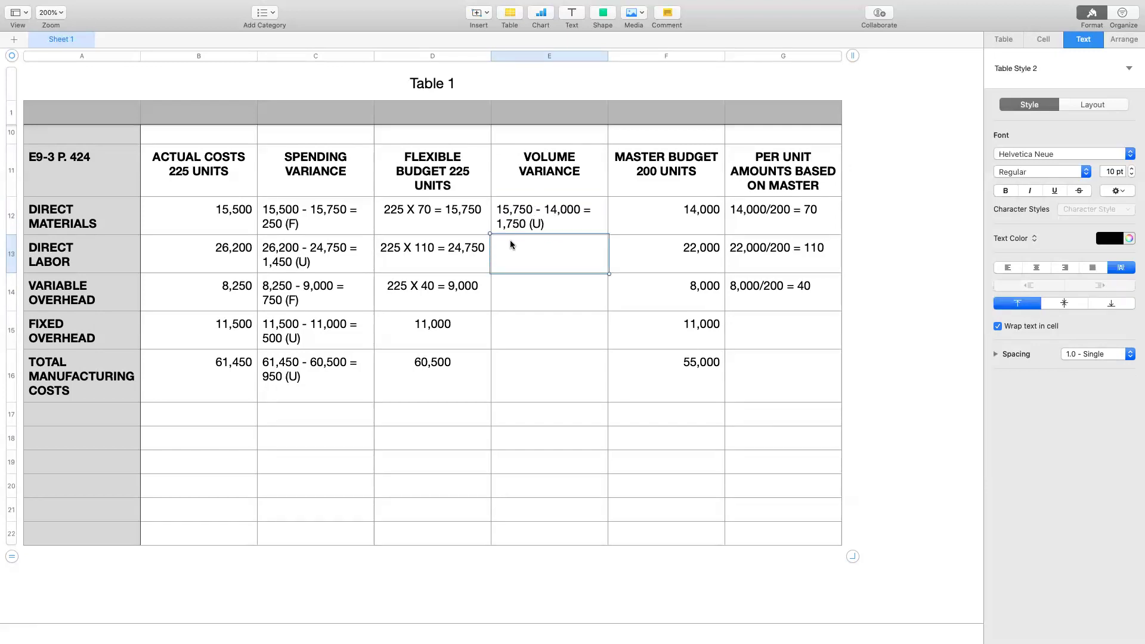
pyautogui.write('24,750 - ')
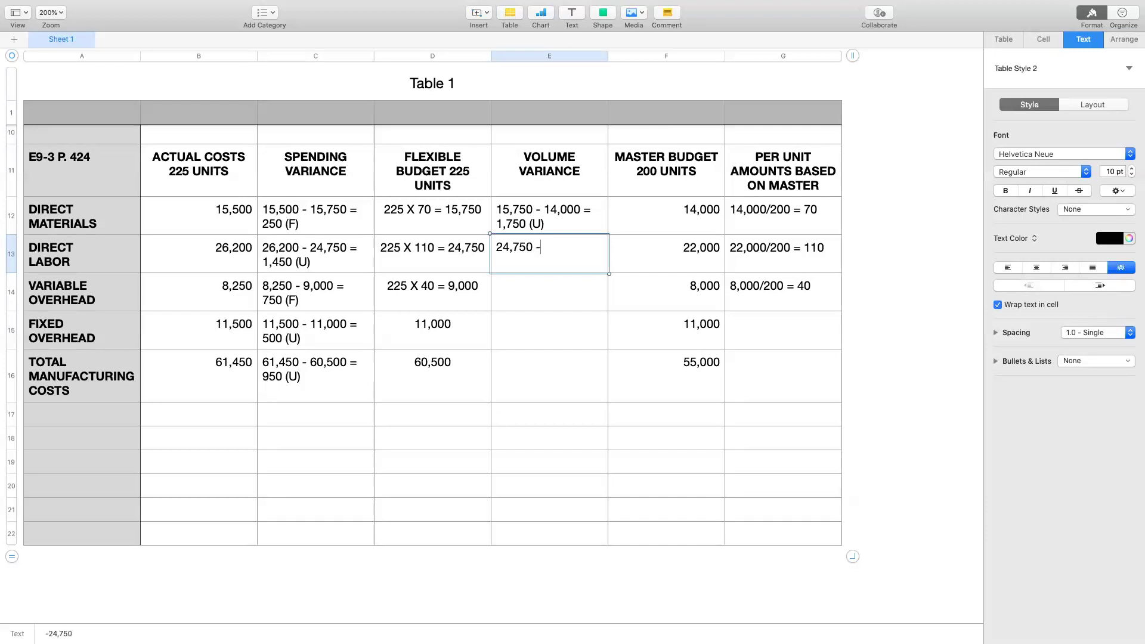
pyautogui.write('22,000 = 2,75')
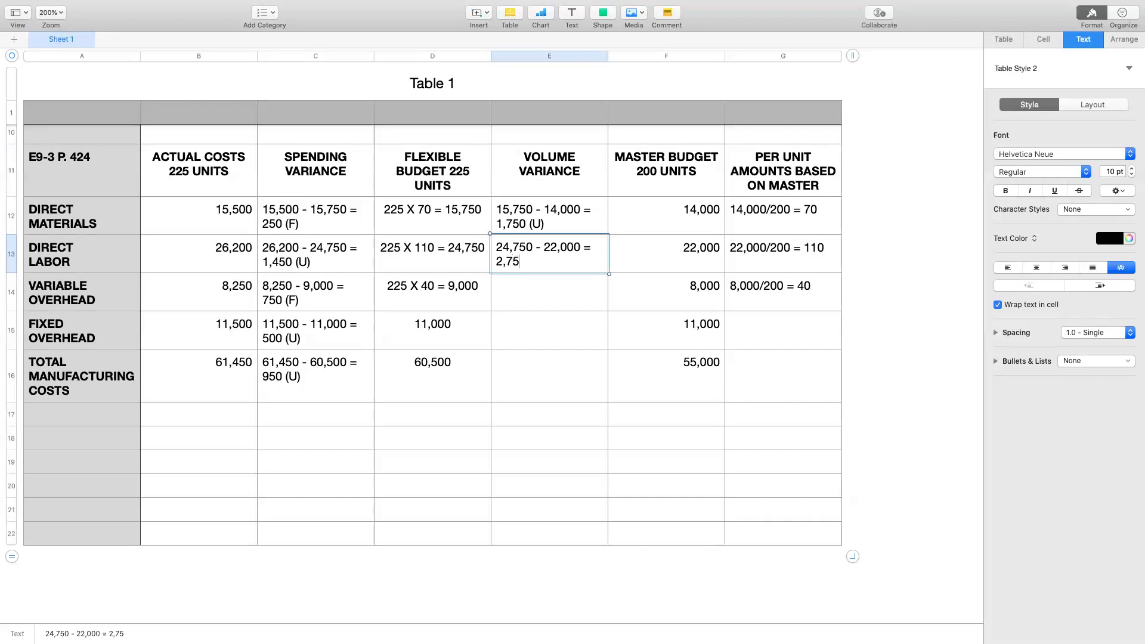
pyautogui.write('0 (U)')
pyautogui.click(517, 291)
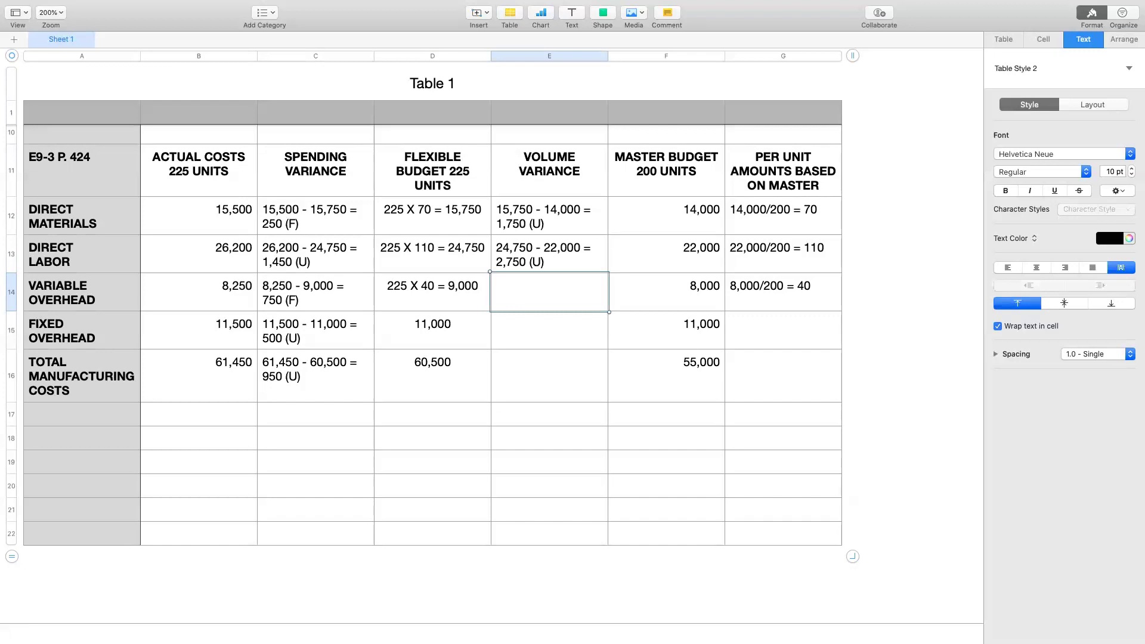
# Enter "9,000 -8,000 = 1,000 (U)" as the variable overhead volume variance and 0 as the fixed overhead volume variance.
pyautogui.write('9,000 ')
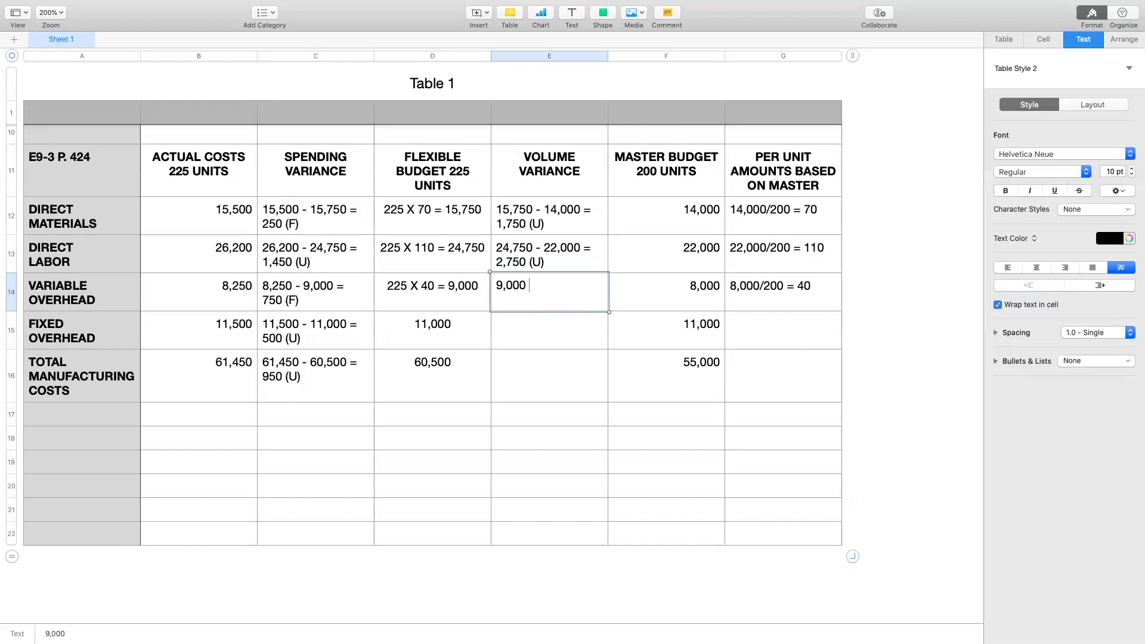
pyautogui.write('-8,000 = 1,000 (U)')
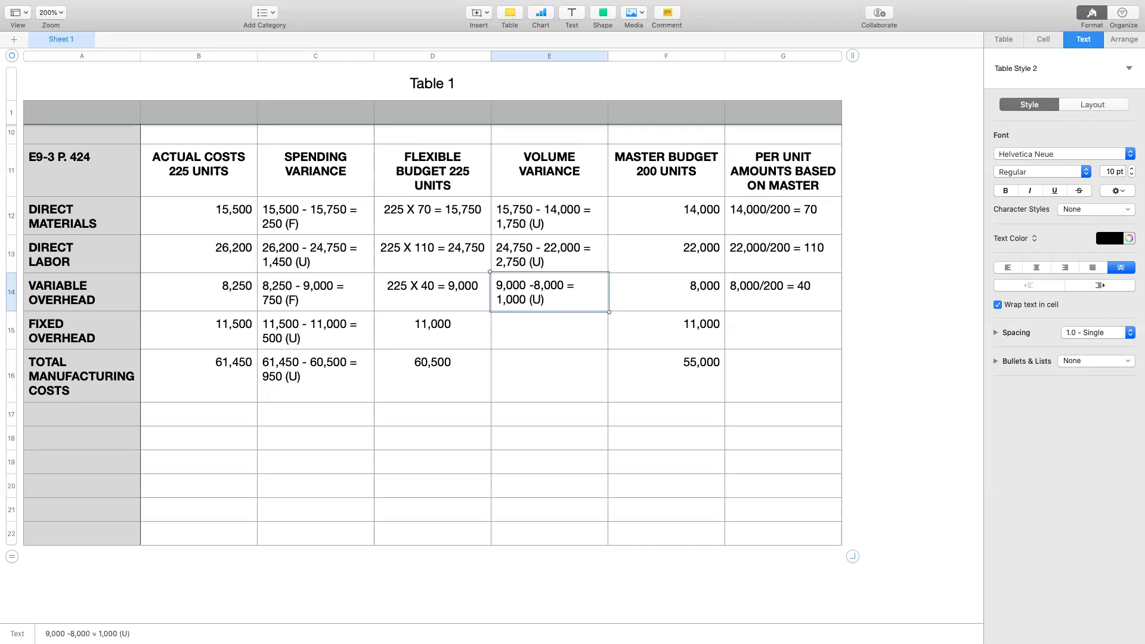
pyautogui.click(533, 324)
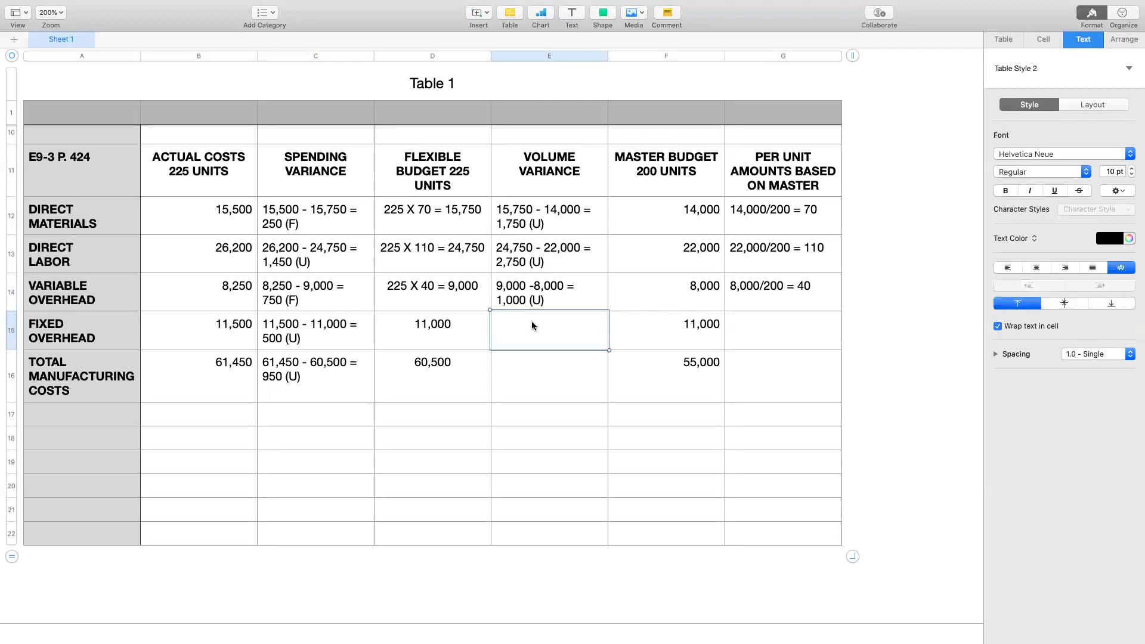
pyautogui.write('0')
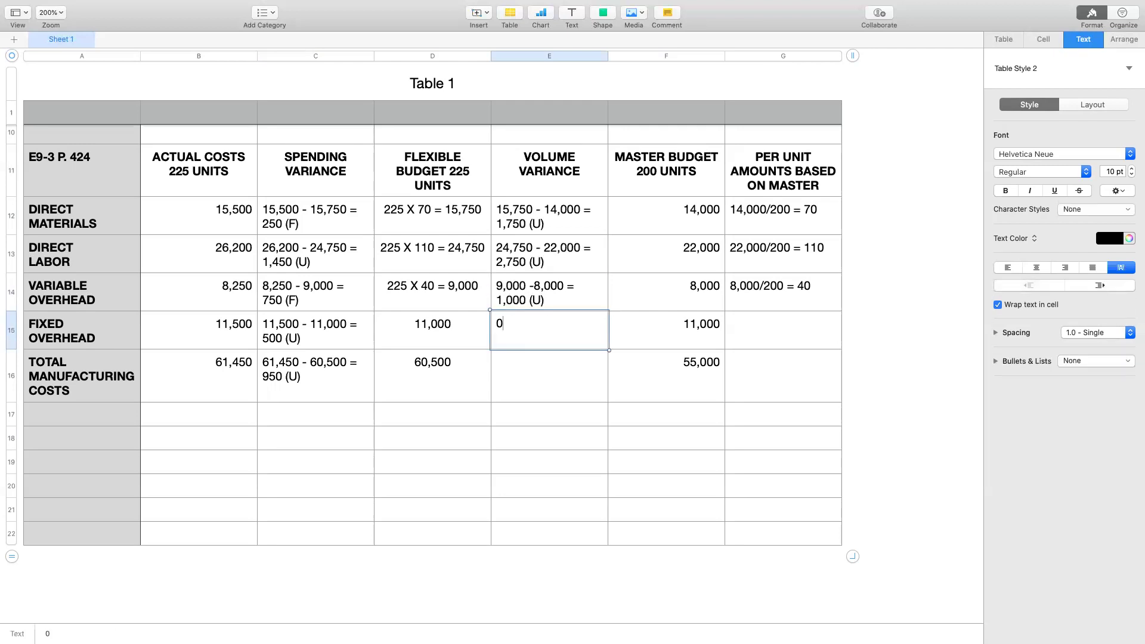
pyautogui.press('Return')
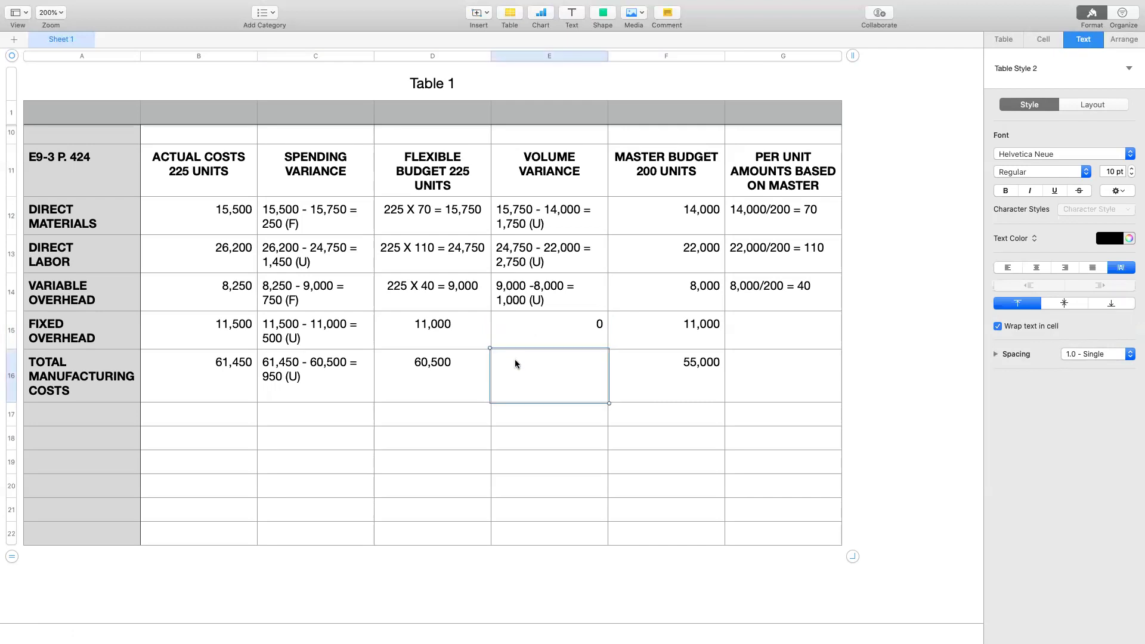
# Enter "60,500 - 55,000 = 5,500 (U)" as the volume variance for total manufacturing costs.
pyautogui.write('60,500')
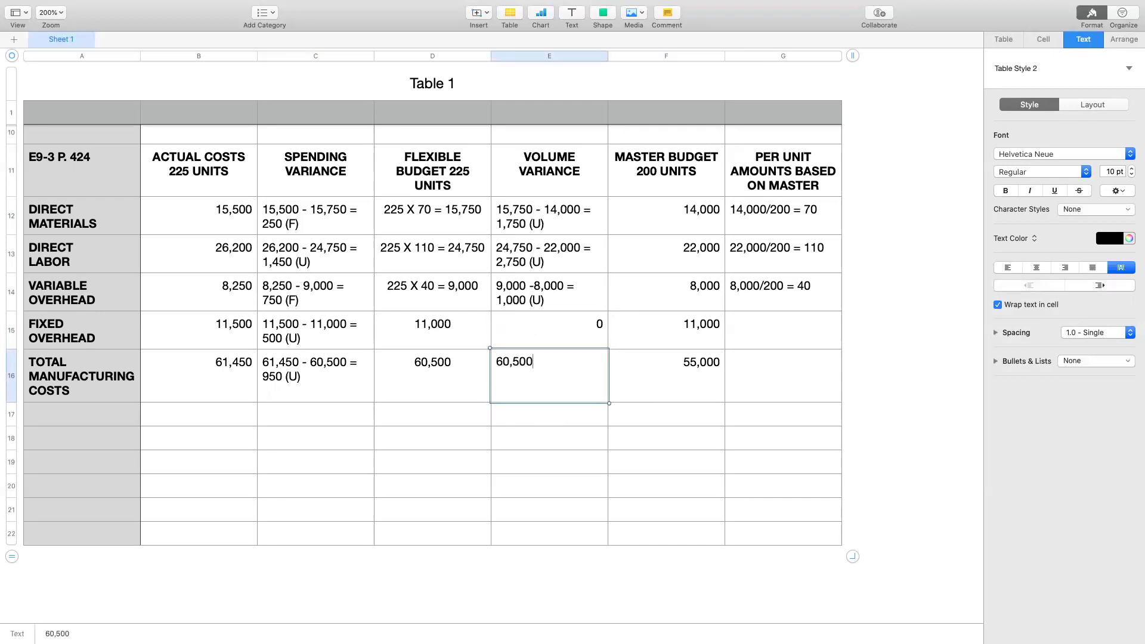
pyautogui.write(' - 55')
pyautogui.write(',000')
pyautogui.write(' =')
pyautogui.write(' 5')
pyautogui.write(',500')
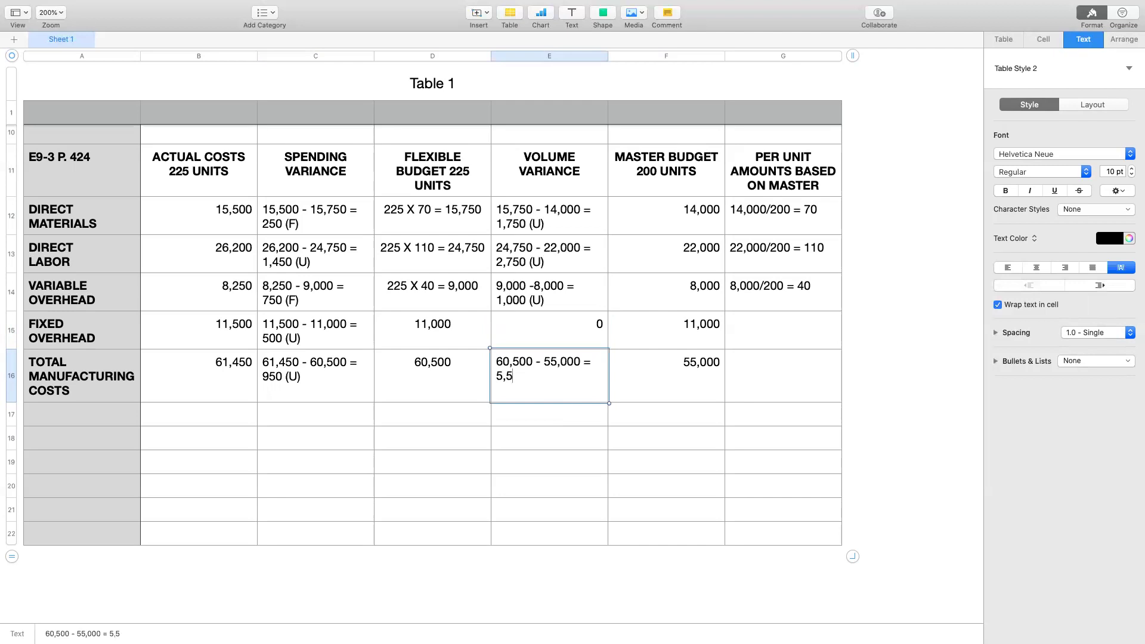
pyautogui.write(' (U)')
pyautogui.moveTo(756, 226); pyautogui.dragTo(778, 291)
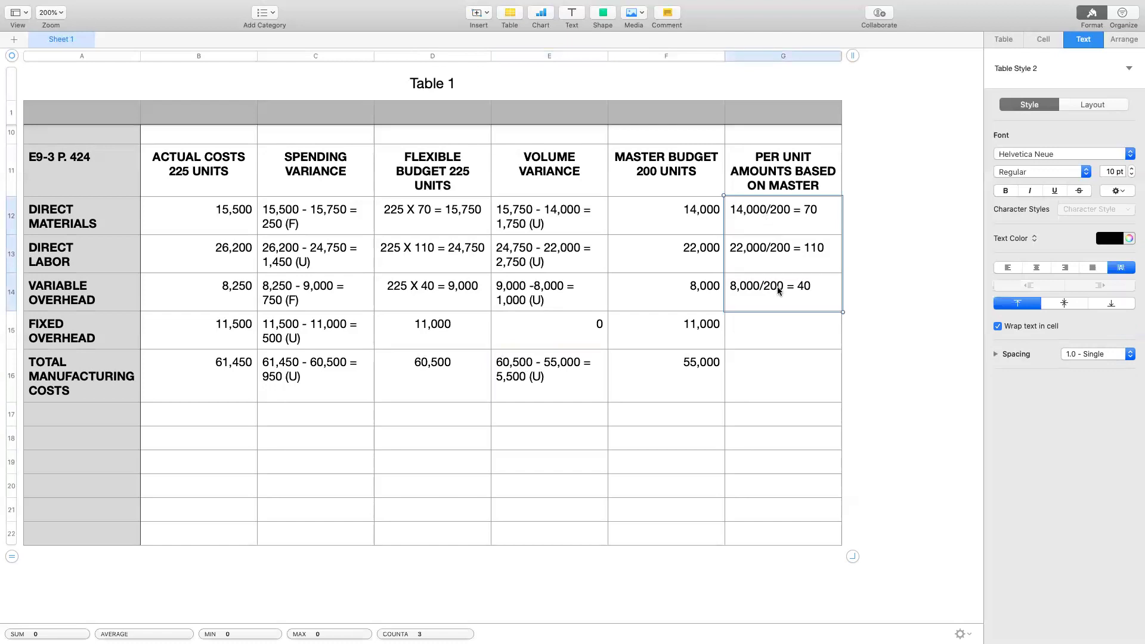